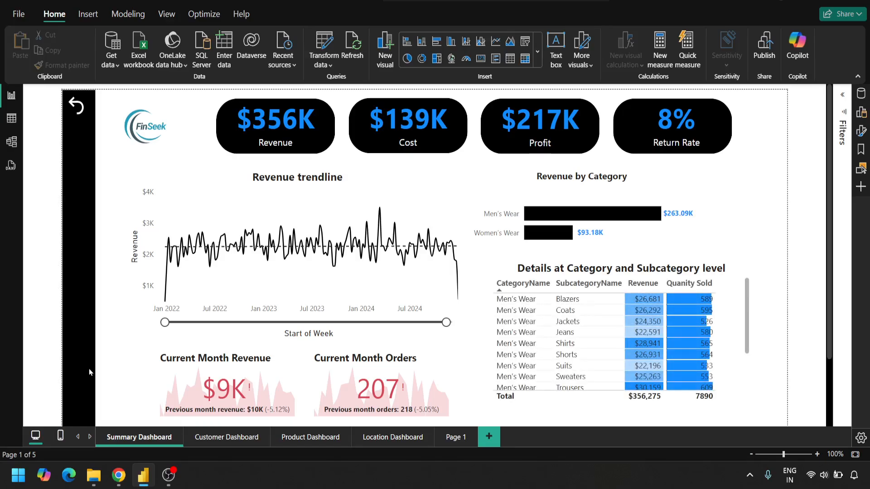
# - Copy the black sidebar shape from the Summary Dashboard page onto Page 1 and set Page 1's zoom to 100%
pyautogui.click(86, 370)
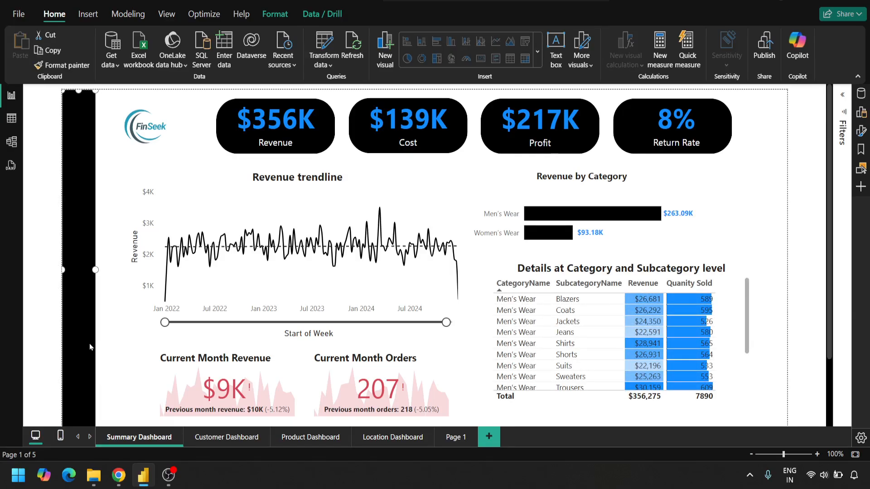
pyautogui.hotkey('ctrl', 'c')
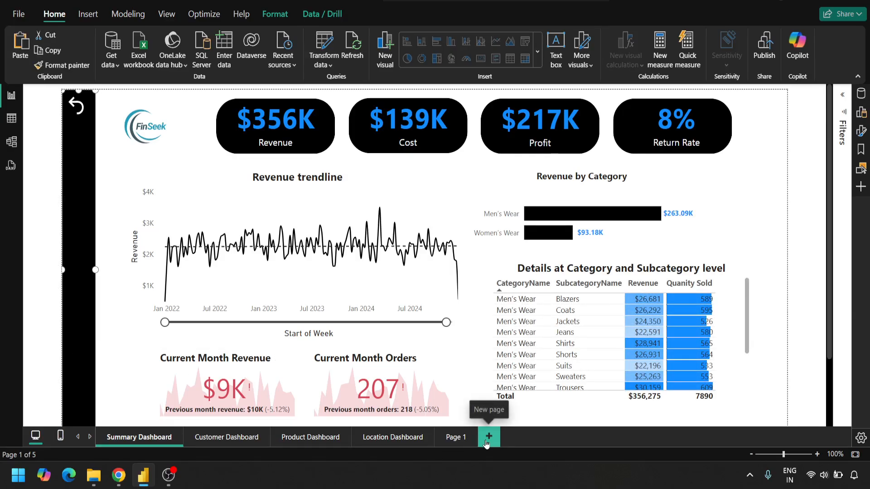
pyautogui.click(452, 439)
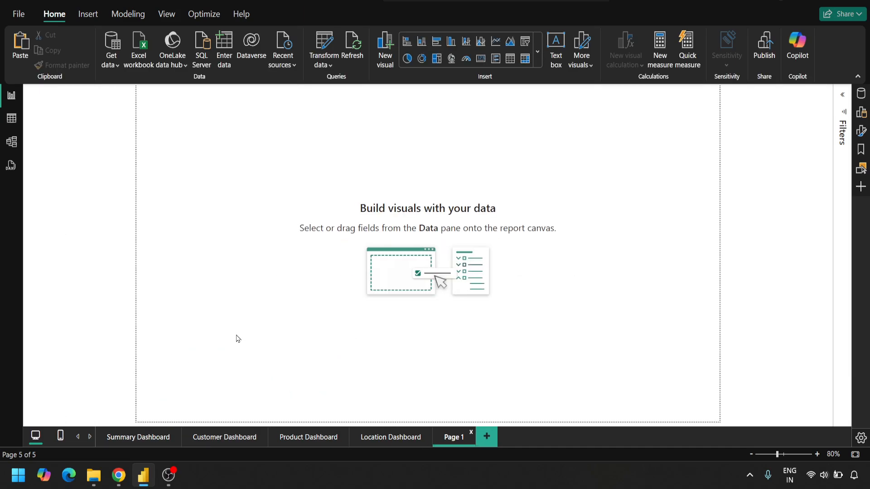
pyautogui.hotkey('ctrl', 'v')
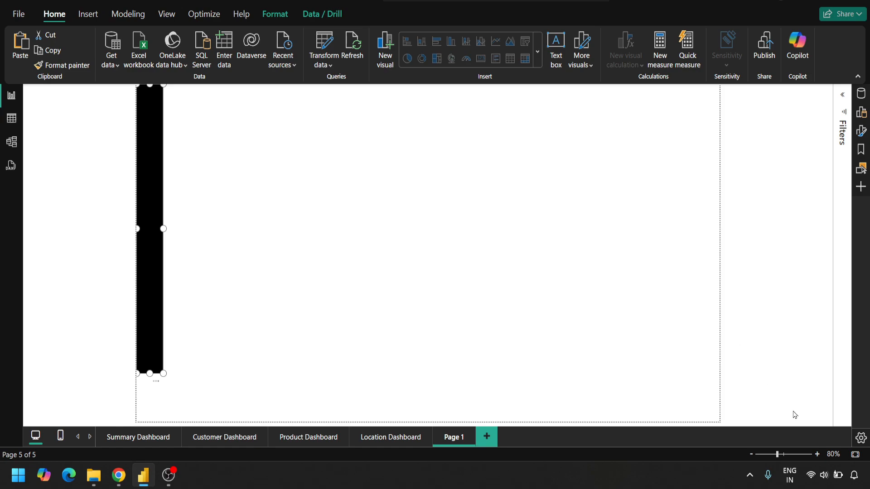
pyautogui.click(816, 453)
pyautogui.click(817, 453)
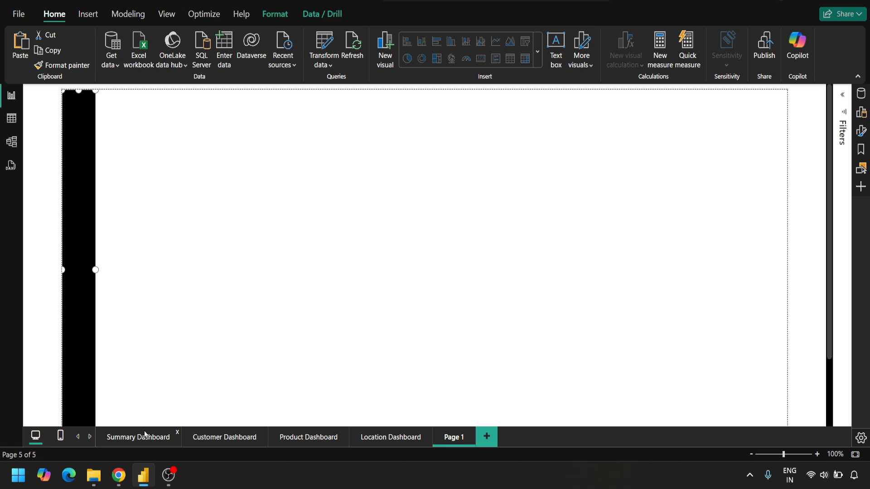
pyautogui.click(187, 442)
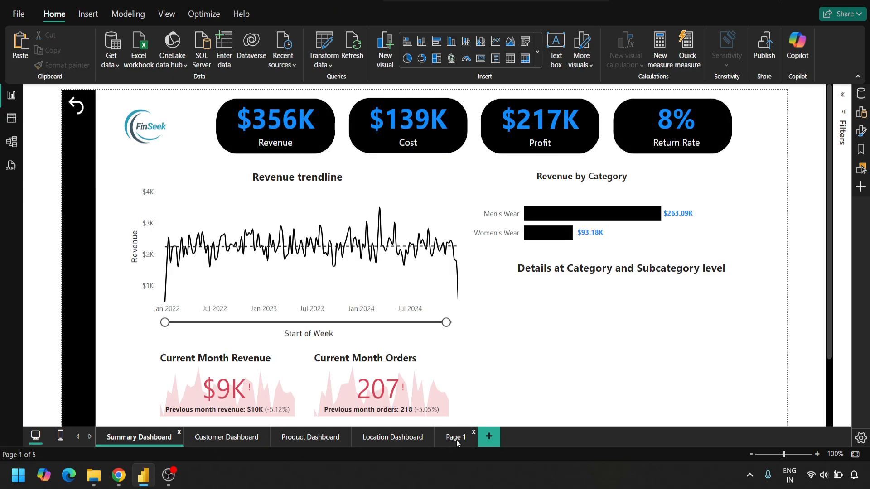
pyautogui.click(456, 439)
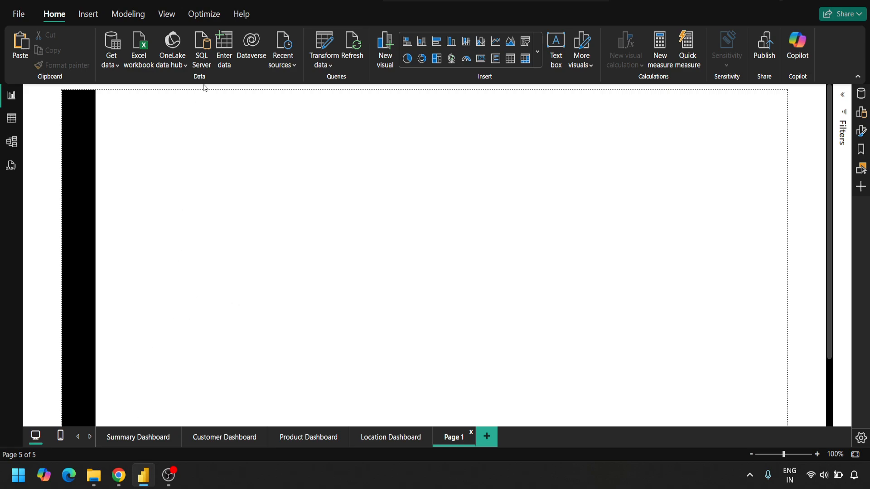
# - Insert a blank button and place it over the lower half of the black sidebar, fitted to the sidebar's width
pyautogui.click(87, 14)
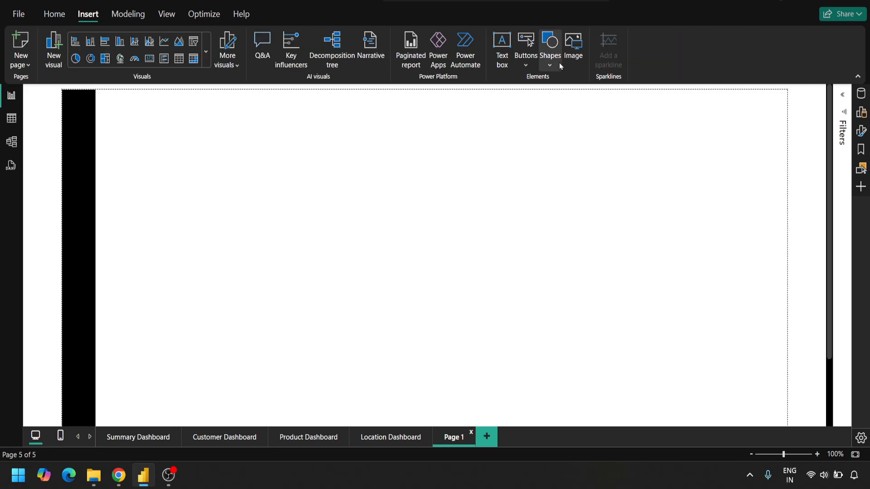
pyautogui.click(523, 66)
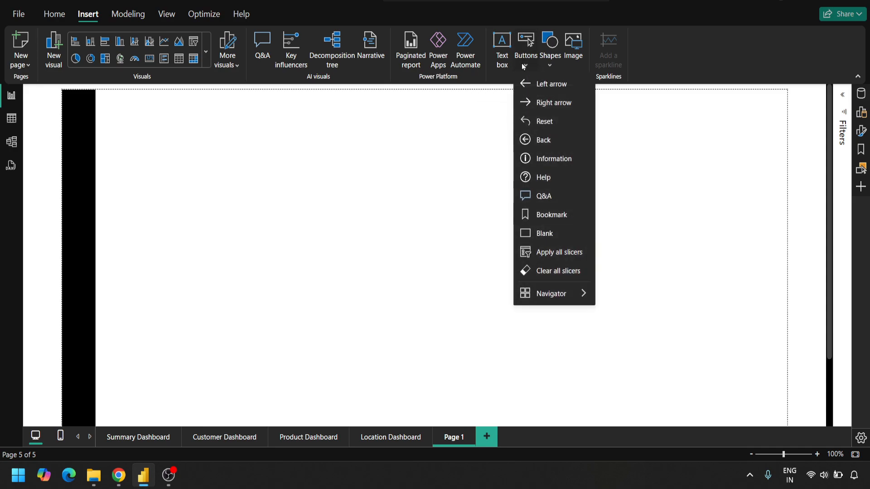
pyautogui.click(545, 236)
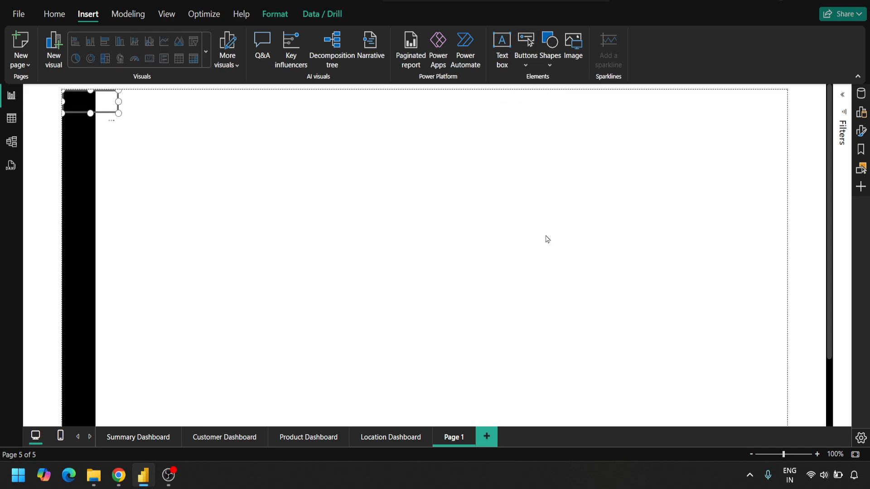
pyautogui.moveTo(83, 111); pyautogui.dragTo(93, 326)
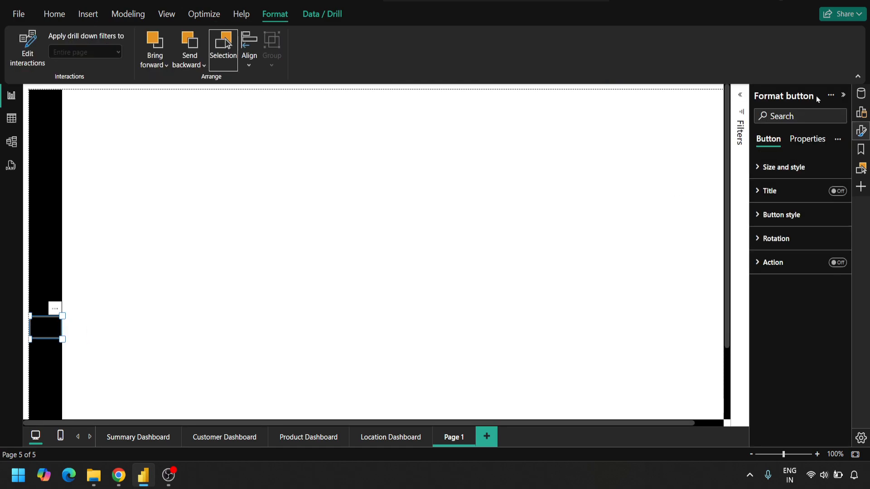
# - Set the button's default-state icon type to Custom and load the white house image 4.png from the Icons folder
pyautogui.click(759, 214)
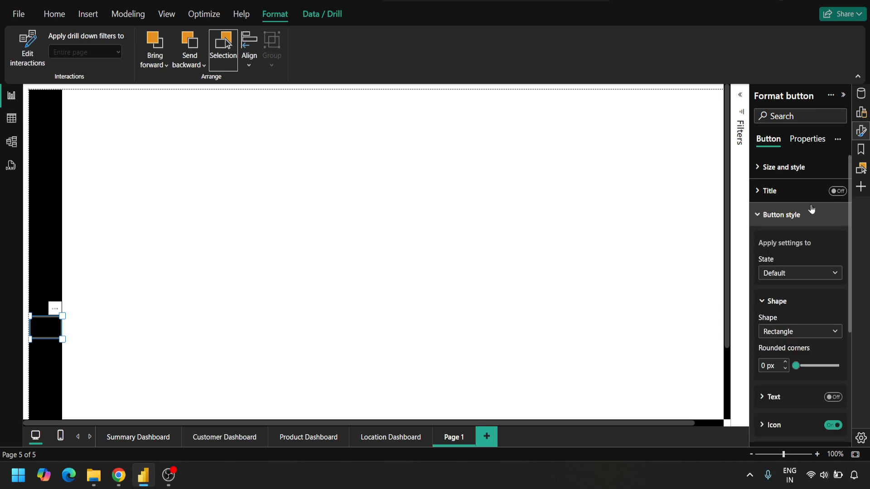
pyautogui.scroll(-1, 851, 189)
pyautogui.moveTo(851, 190); pyautogui.dragTo(857, 270)
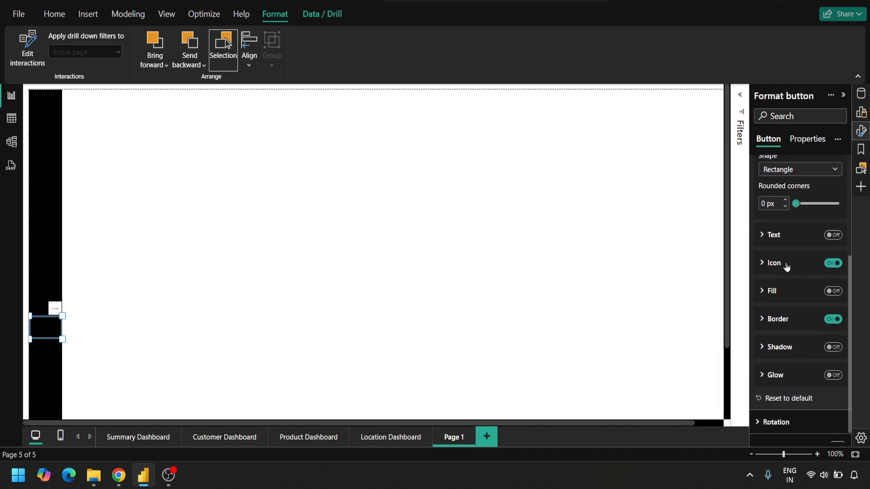
pyautogui.moveTo(853, 278); pyautogui.dragTo(851, 213)
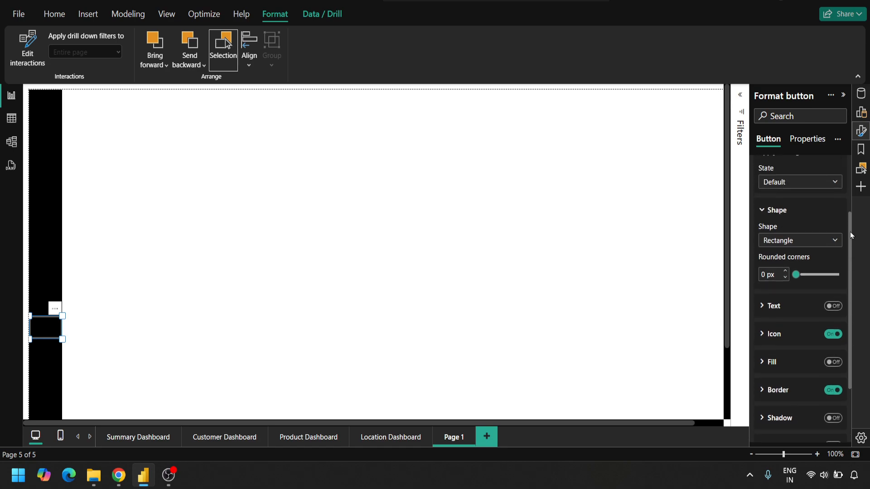
pyautogui.click(825, 245)
pyautogui.click(825, 245)
pyautogui.scroll(-1, 850, 282)
pyautogui.click(770, 300)
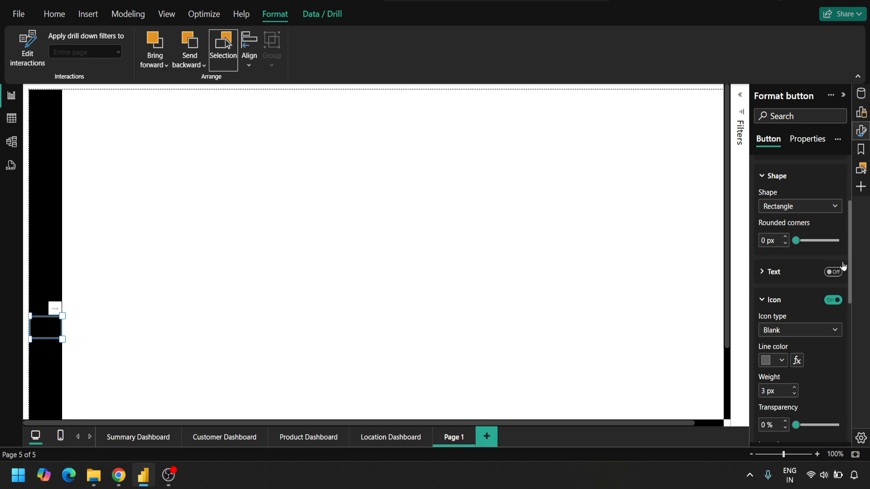
pyautogui.scroll(-3, 847, 276)
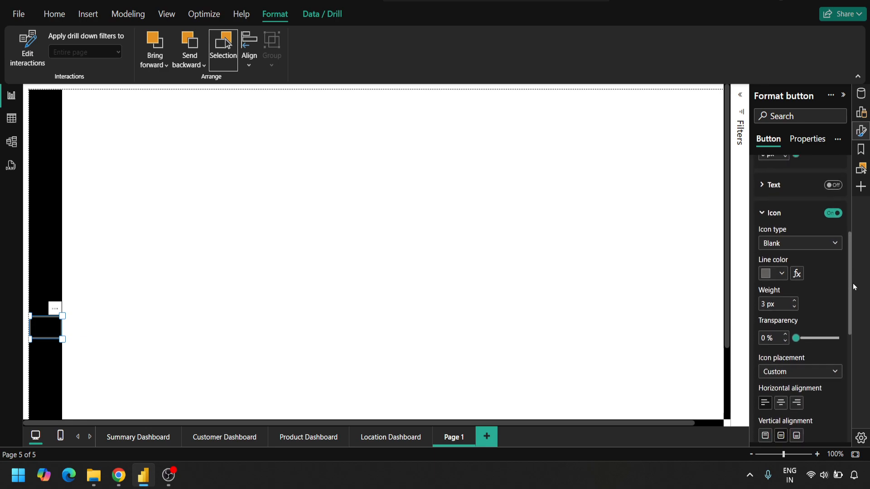
pyautogui.click(834, 236)
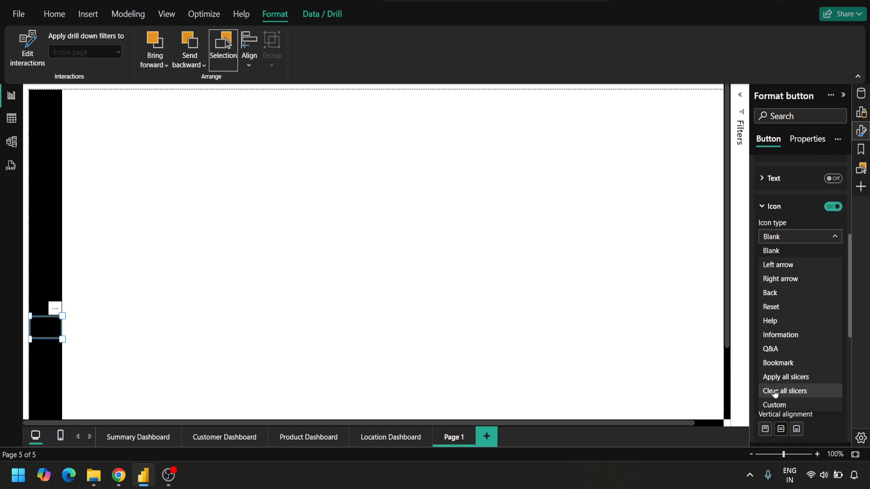
pyautogui.click(776, 405)
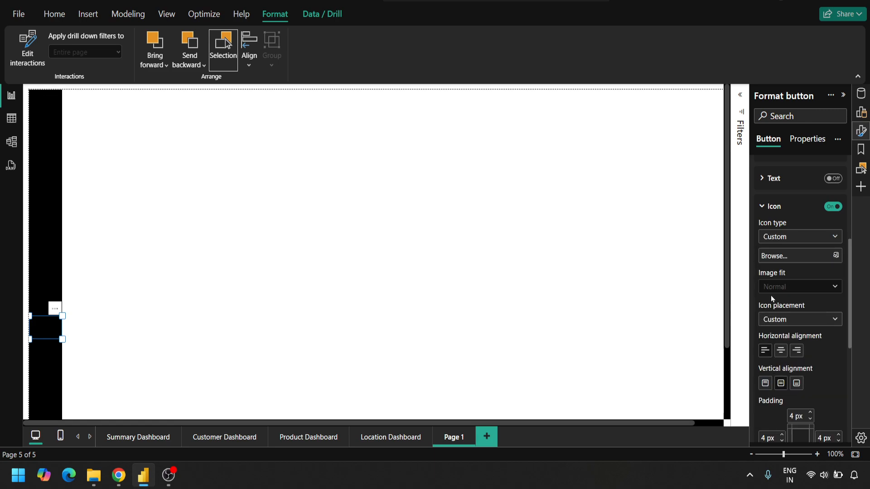
pyautogui.click(836, 255)
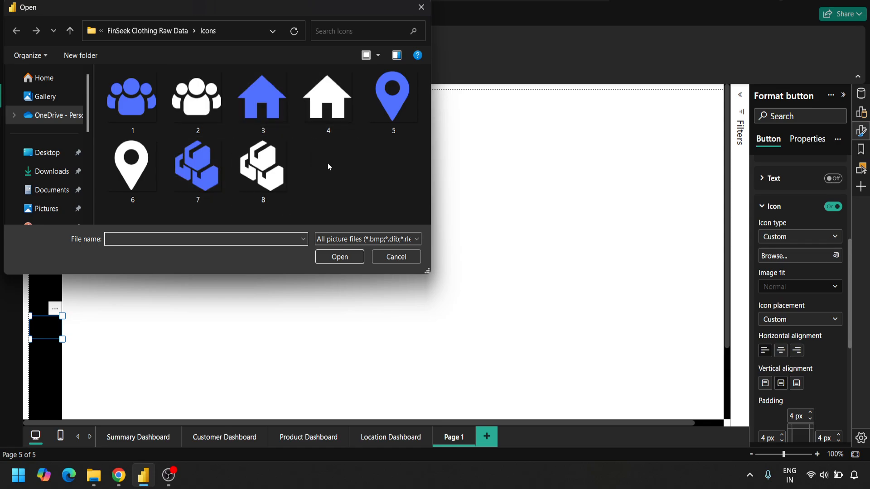
pyautogui.doubleClick(324, 107)
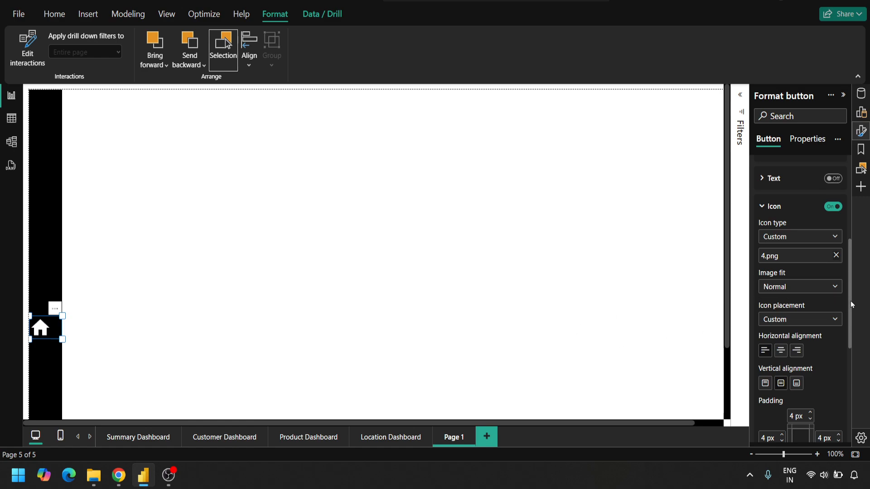
# - Make the home button slightly smaller and shift it right so the house icon sits centred in the black sidebar
pyautogui.moveTo(852, 304); pyautogui.dragTo(857, 245)
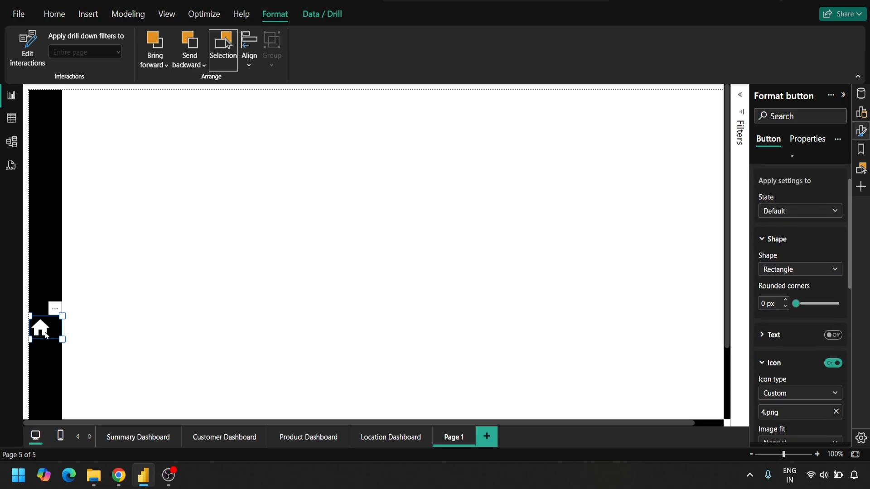
pyautogui.moveTo(44, 333); pyautogui.dragTo(52, 336)
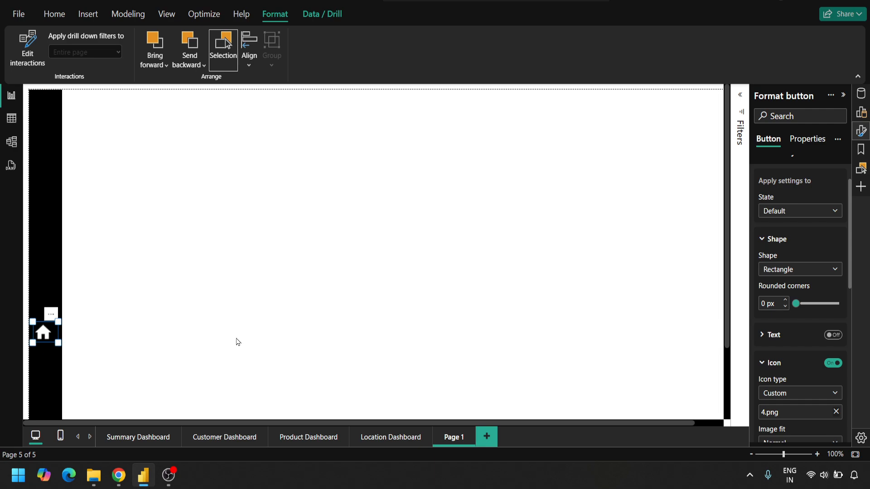
pyautogui.press('Right')
pyautogui.press('Right')
pyautogui.press('Right')
pyautogui.press('Right')
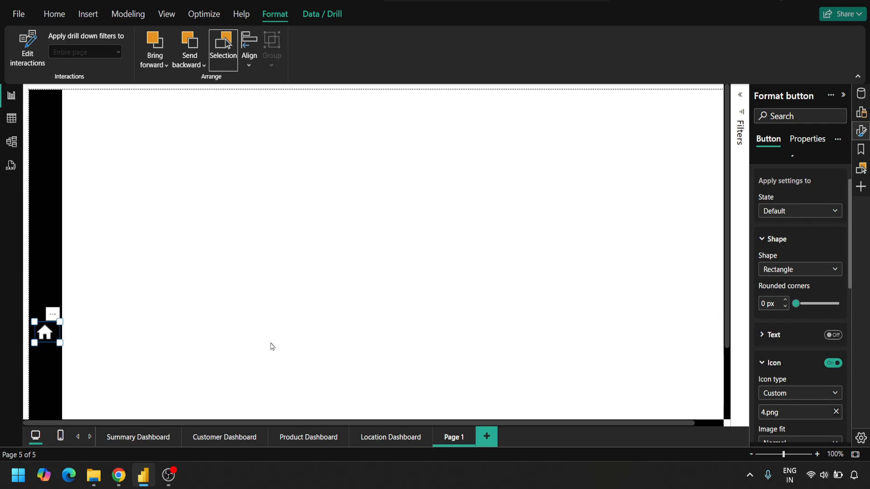
pyautogui.press('Right')
# - For the home button's On hover state, replace the custom icon with the blue house image 3.png
pyautogui.click(811, 213)
pyautogui.click(783, 240)
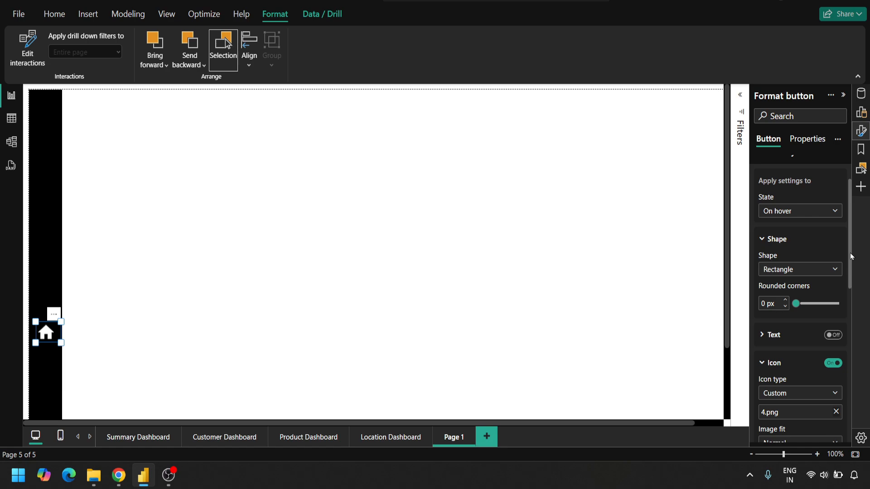
pyautogui.moveTo(849, 253); pyautogui.dragTo(857, 287)
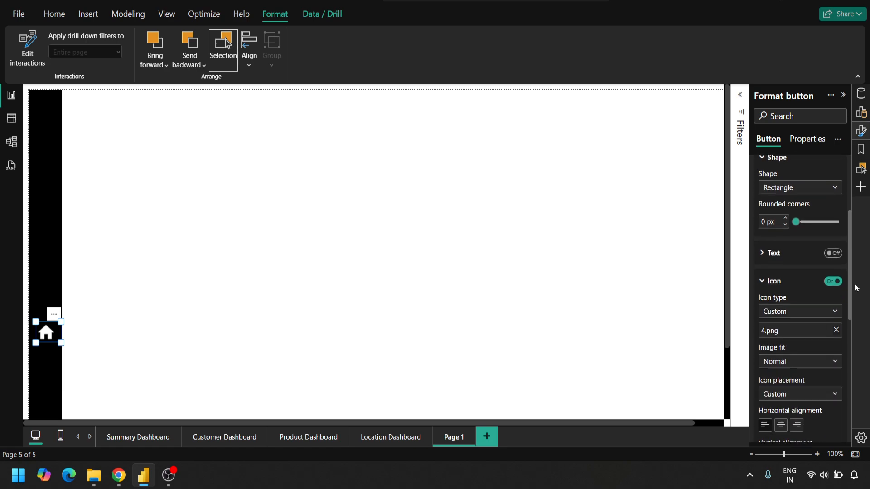
pyautogui.click(836, 330)
pyautogui.click(799, 335)
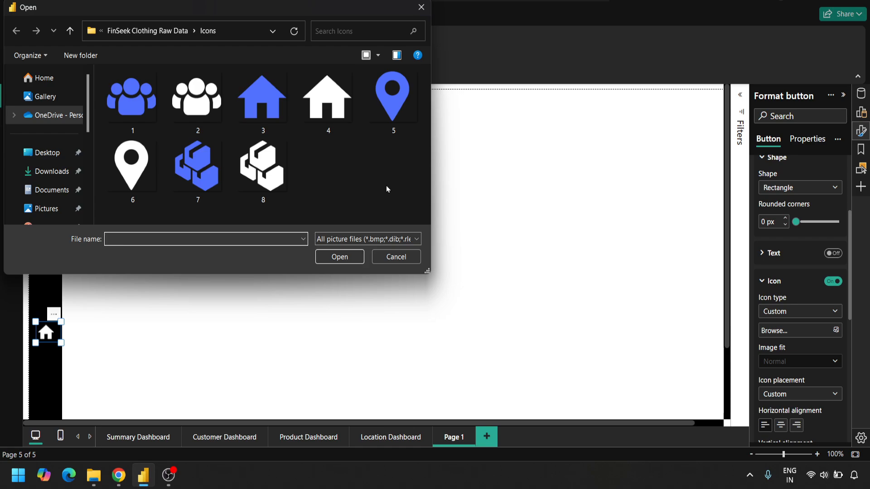
pyautogui.doubleClick(260, 106)
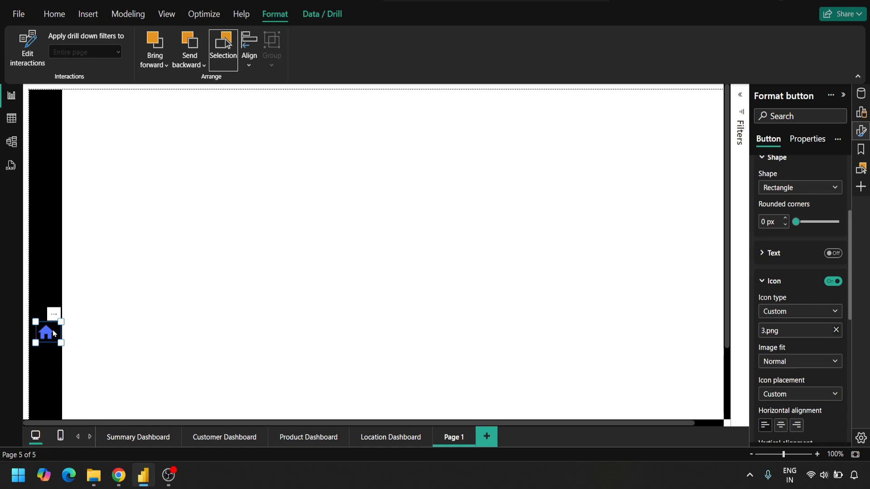
pyautogui.click(38, 377)
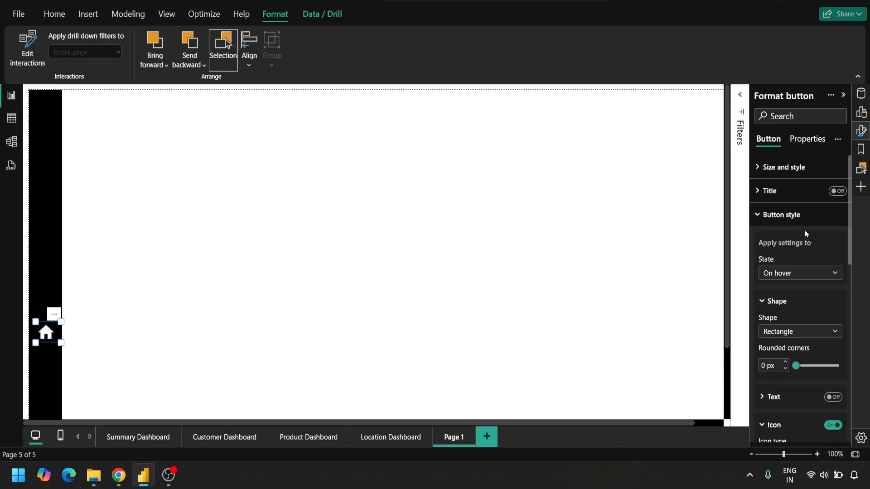
# - Turn on the home button's action with type Page navigation and Summary Dashboard as the destination
pyautogui.click(763, 215)
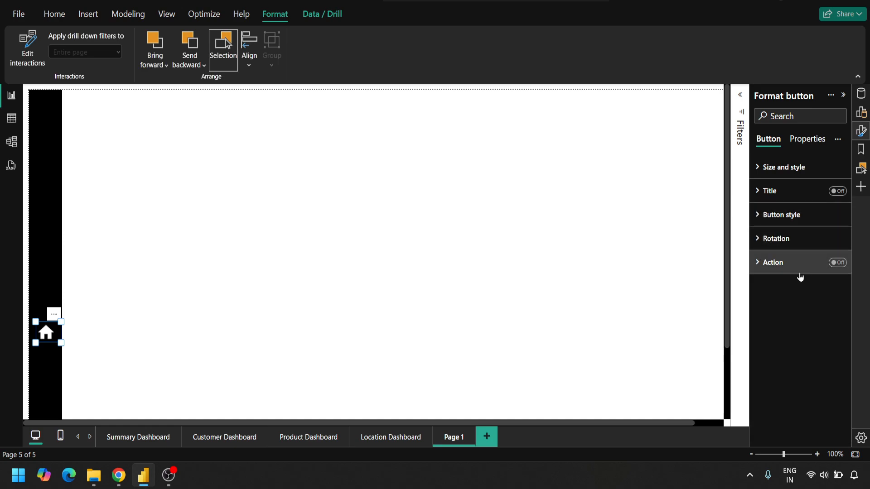
pyautogui.click(838, 266)
pyautogui.click(761, 267)
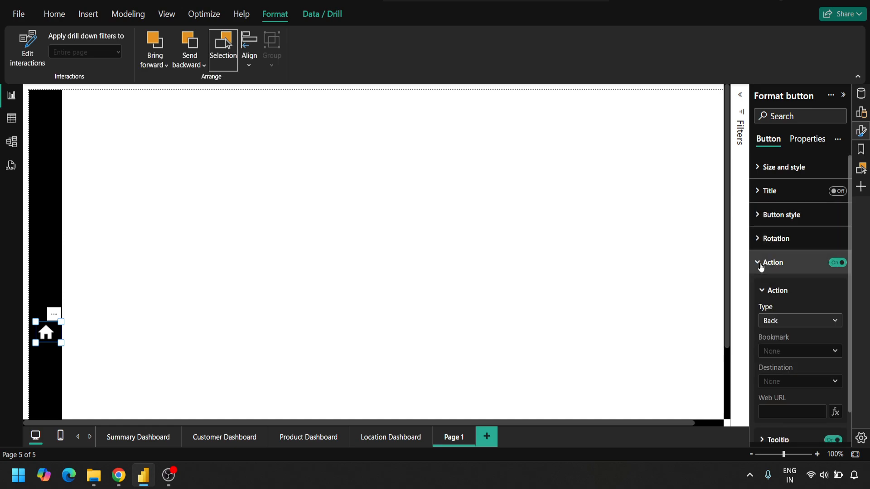
pyautogui.moveTo(849, 197); pyautogui.dragTo(849, 238)
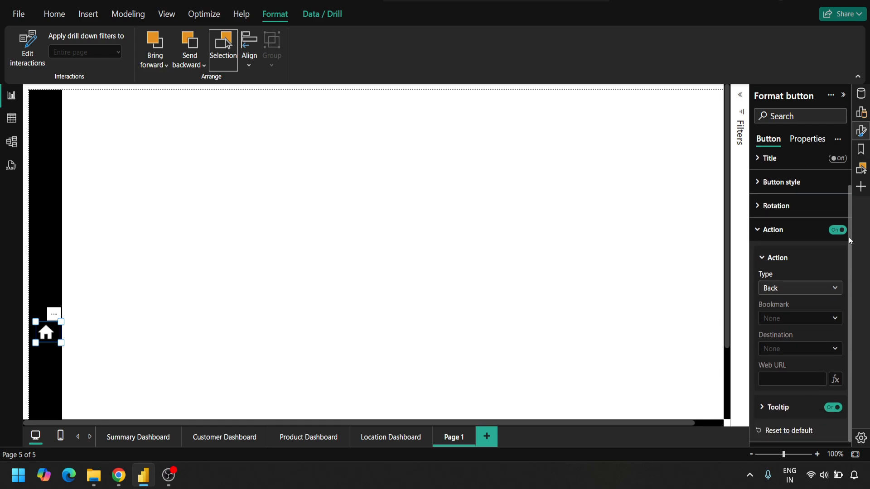
pyautogui.click(802, 291)
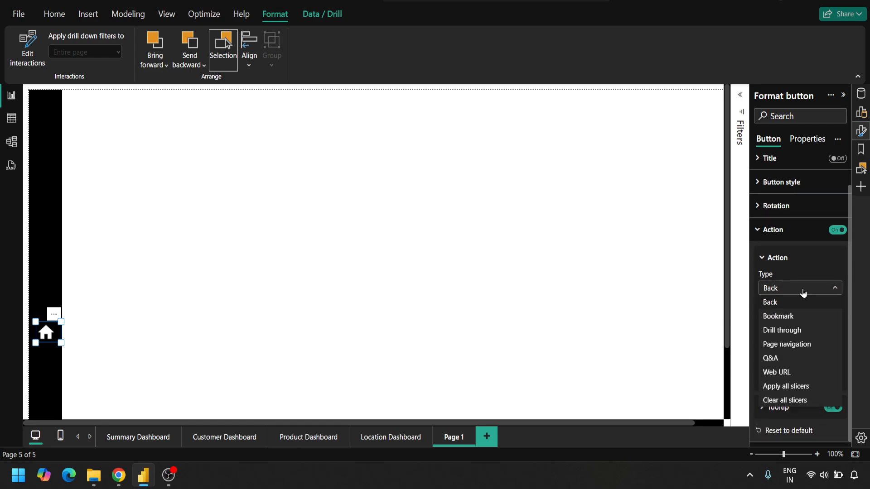
pyautogui.click(786, 345)
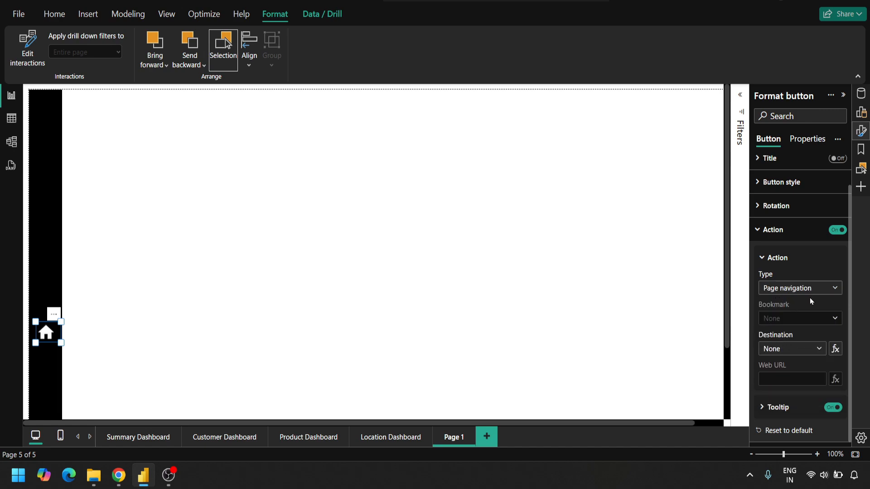
pyautogui.click(801, 350)
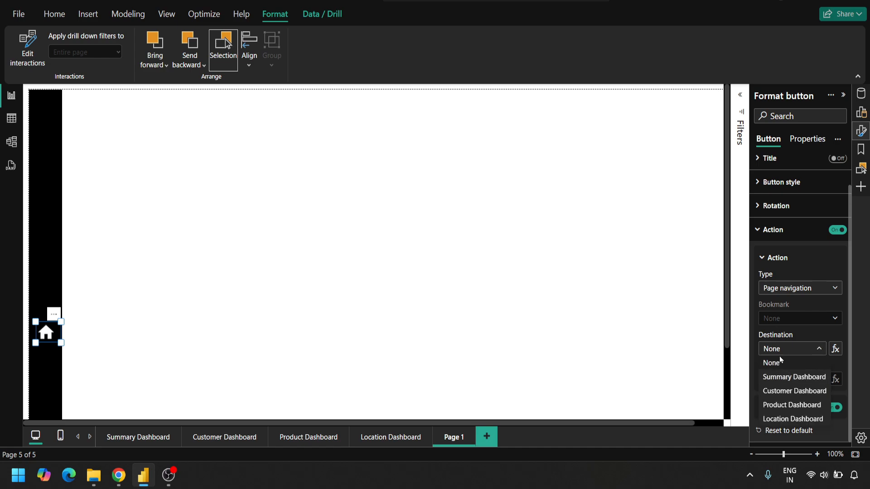
pyautogui.click(791, 378)
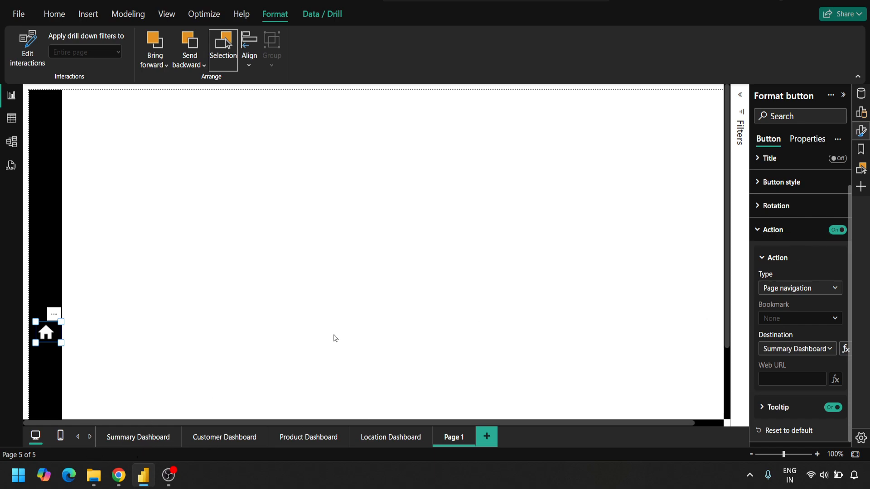
# - Test the home button by following its link to Summary Dashboard, and return to Page 1
pyautogui.click(227, 353)
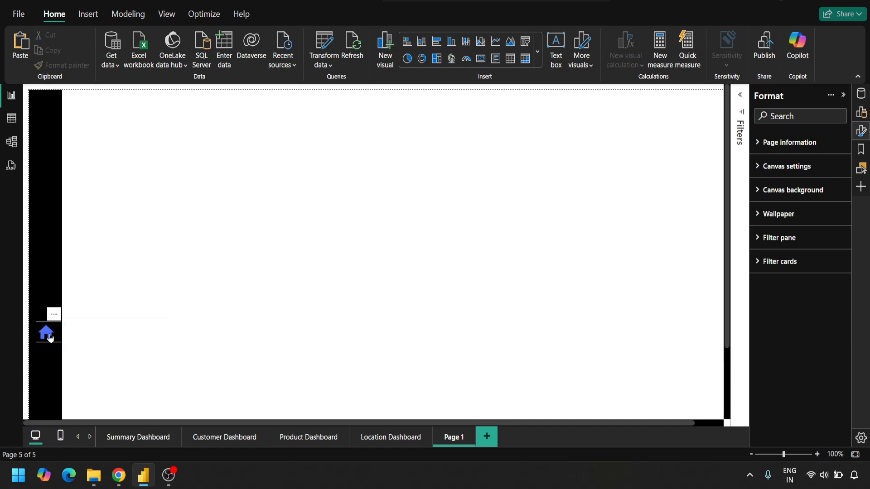
pyautogui.keyDown('ctrl'); pyautogui.click(47, 333); pyautogui.keyUp('ctrl')
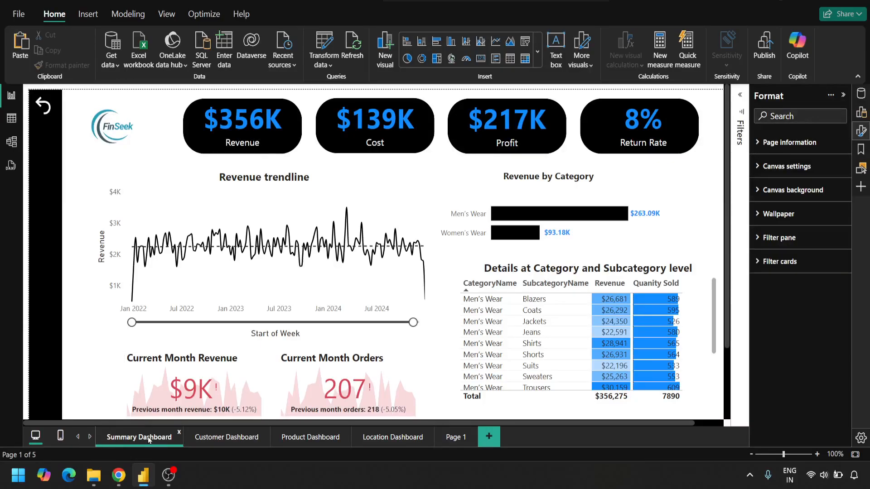
pyautogui.click(451, 444)
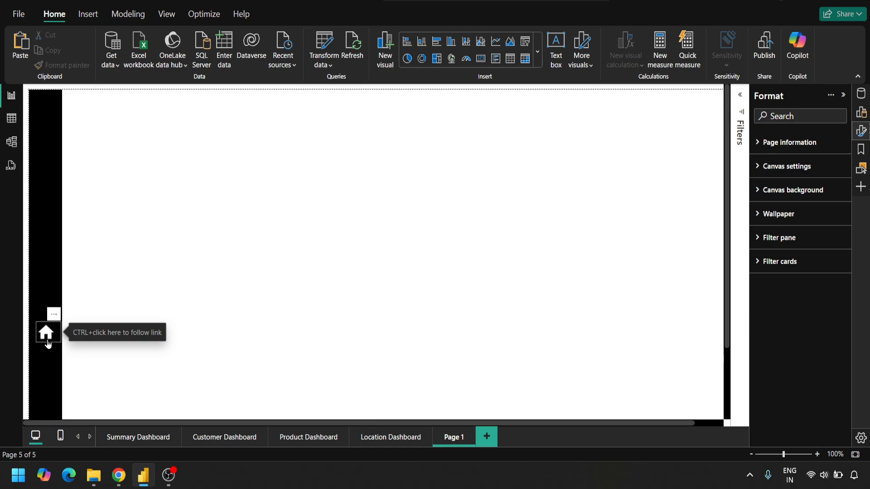
# - Duplicate the home button three times and stack the four buttons in a column within the lower part of the black sidebar
pyautogui.click(46, 333)
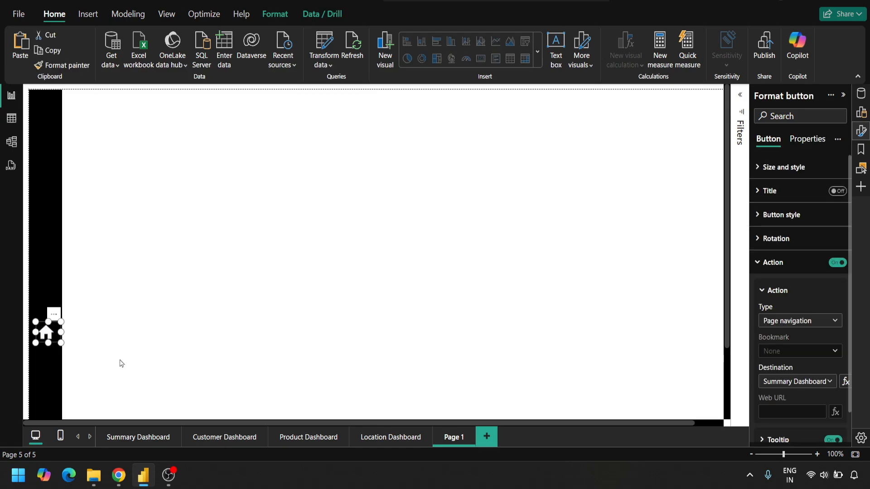
pyautogui.hotkey('ctrl', 'v')
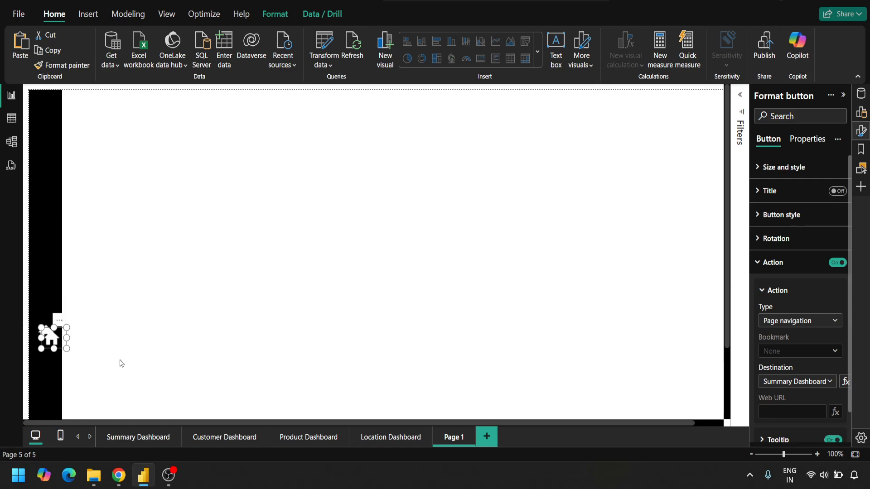
pyautogui.hotkey('ctrl', 'v')
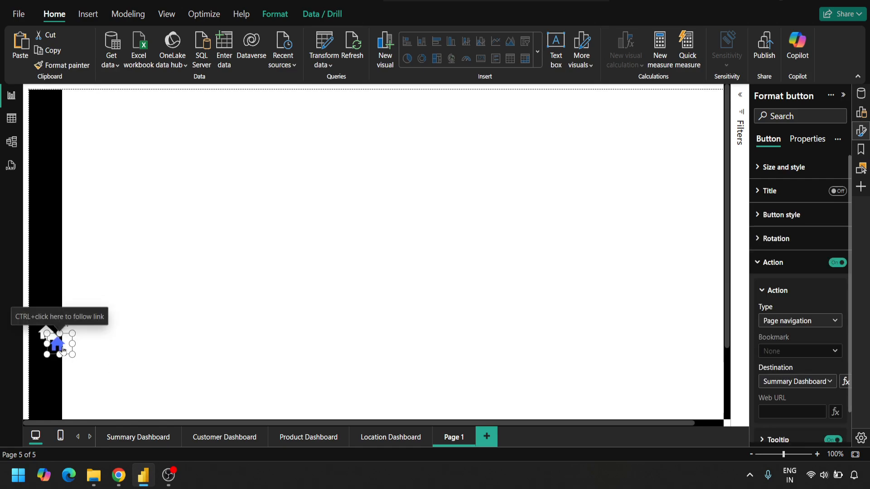
pyautogui.moveTo(59, 350); pyautogui.dragTo(48, 410)
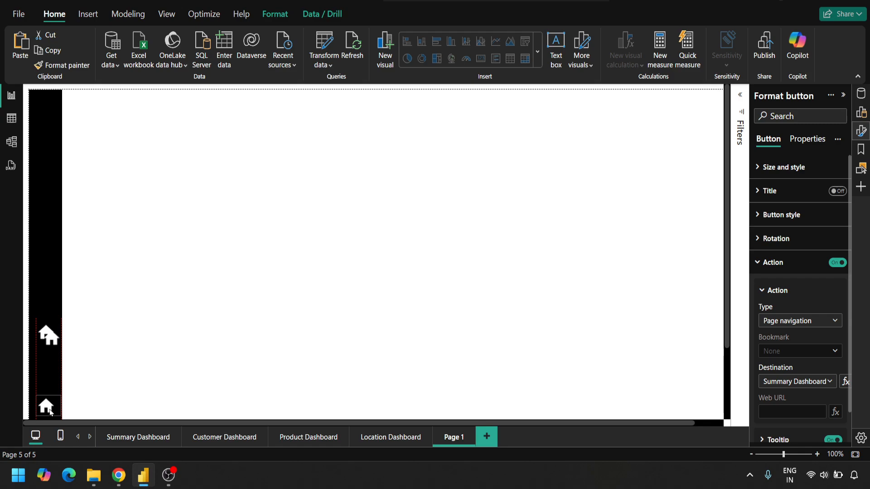
pyautogui.moveTo(56, 342); pyautogui.dragTo(51, 384)
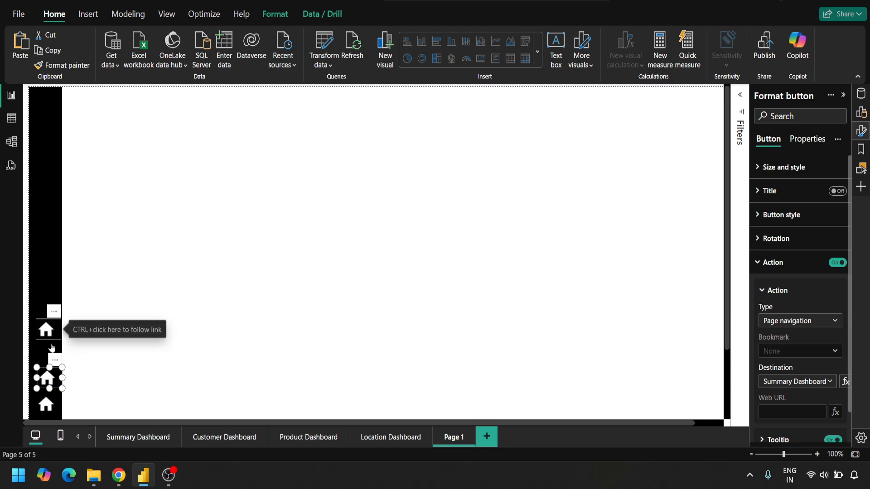
pyautogui.moveTo(51, 332)
pyautogui.mouseDown()
pyautogui.moveTo(52, 354)
pyautogui.moveTo(47, 330)
pyautogui.mouseUp()
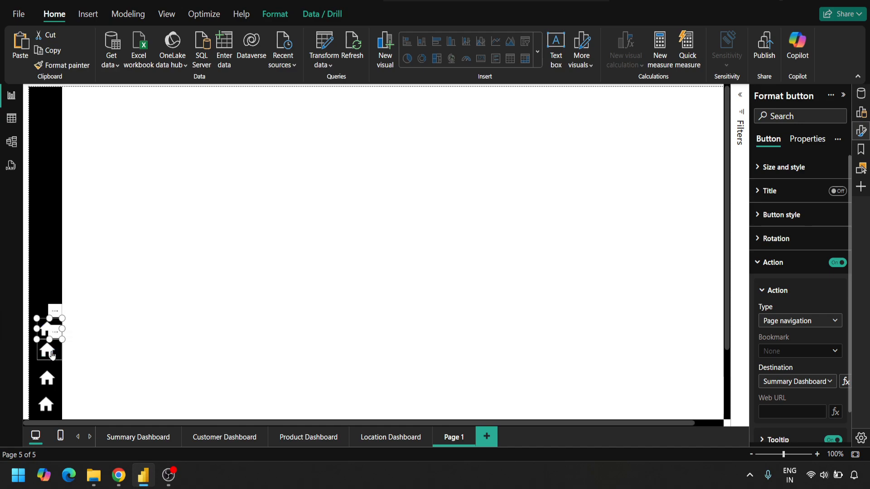
pyautogui.keyDown('ctrl'); pyautogui.click(51, 380); pyautogui.keyUp('ctrl')
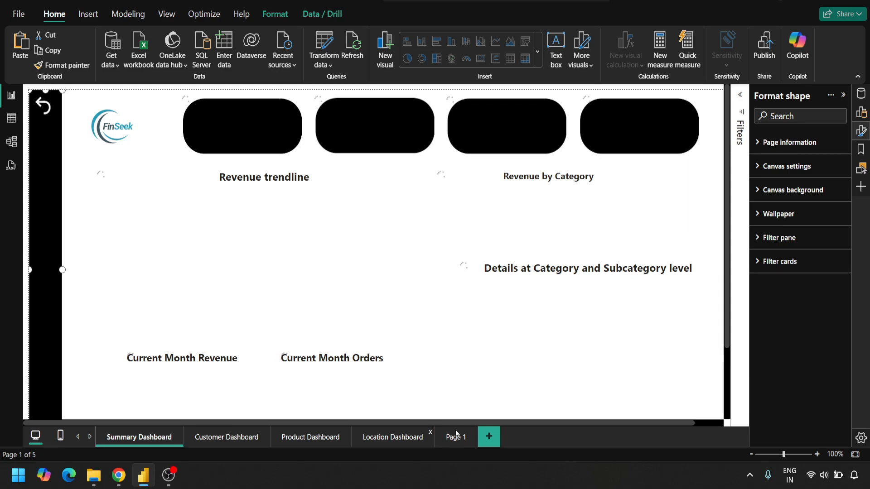
pyautogui.click(455, 432)
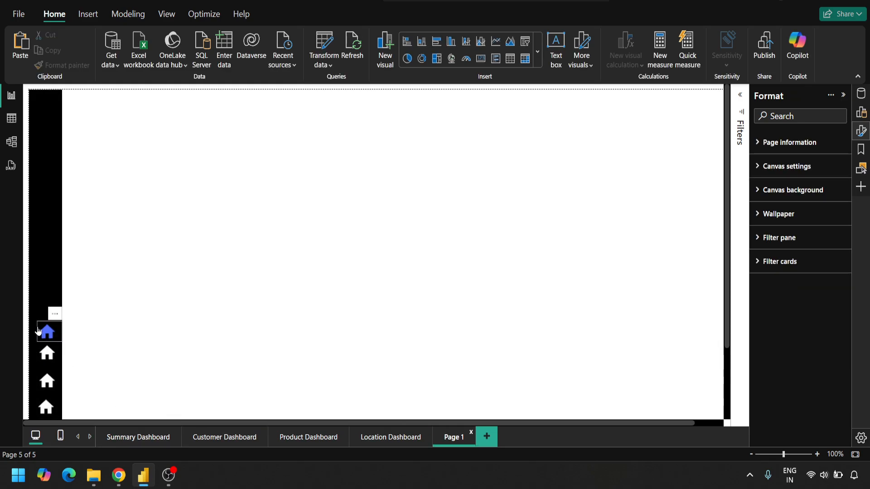
pyautogui.moveTo(98, 417); pyautogui.dragTo(14, 322)
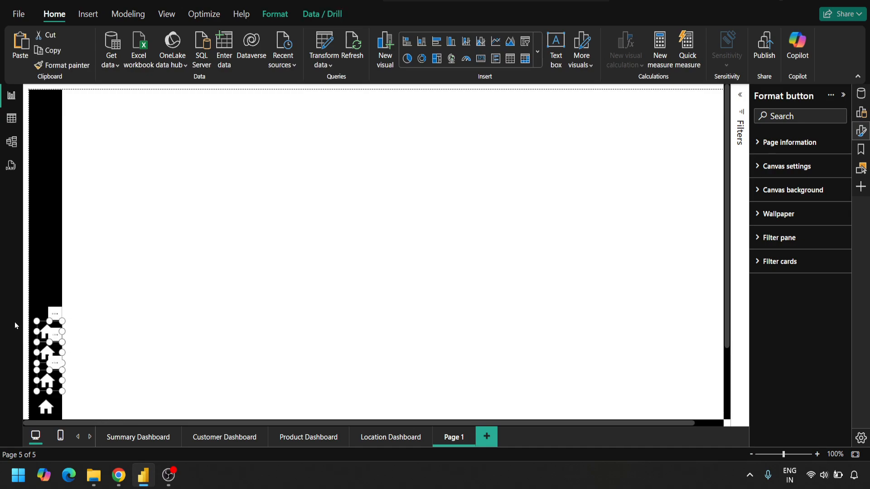
pyautogui.keyDown('ctrl'); pyautogui.click(47, 411); pyautogui.keyUp('ctrl')
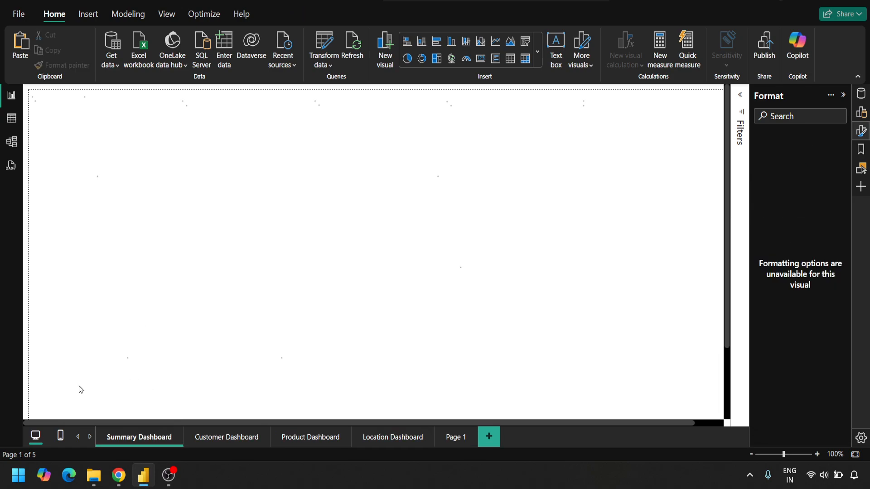
pyautogui.click(452, 436)
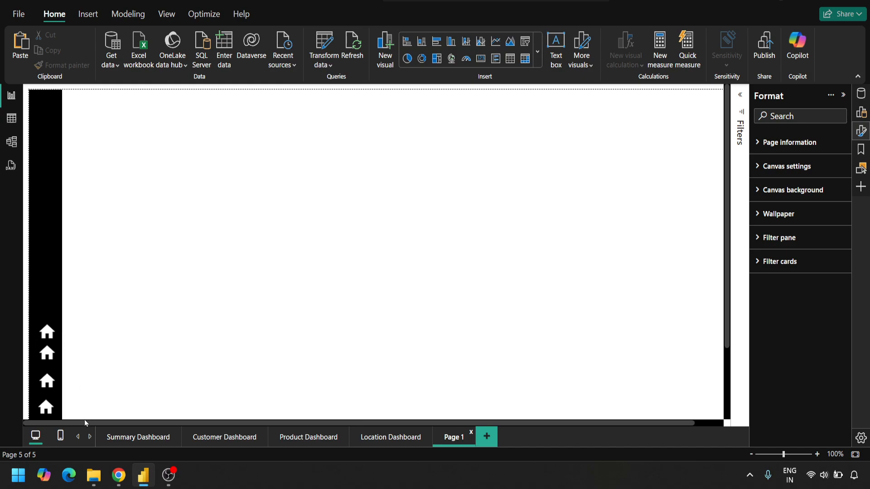
# - Select all four home buttons in the sidebar and distribute them vertically
pyautogui.moveTo(84, 419); pyautogui.dragTo(11, 324)
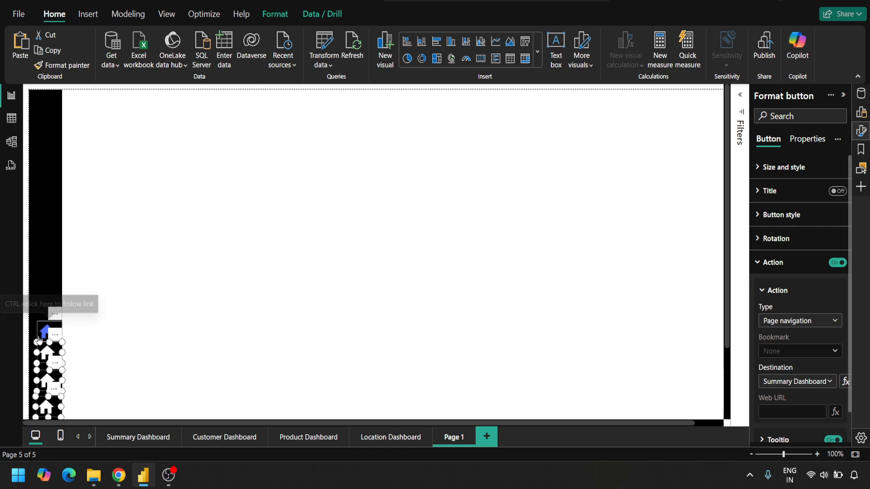
pyautogui.keyDown('shift'); pyautogui.click(39, 340); pyautogui.keyUp('shift')
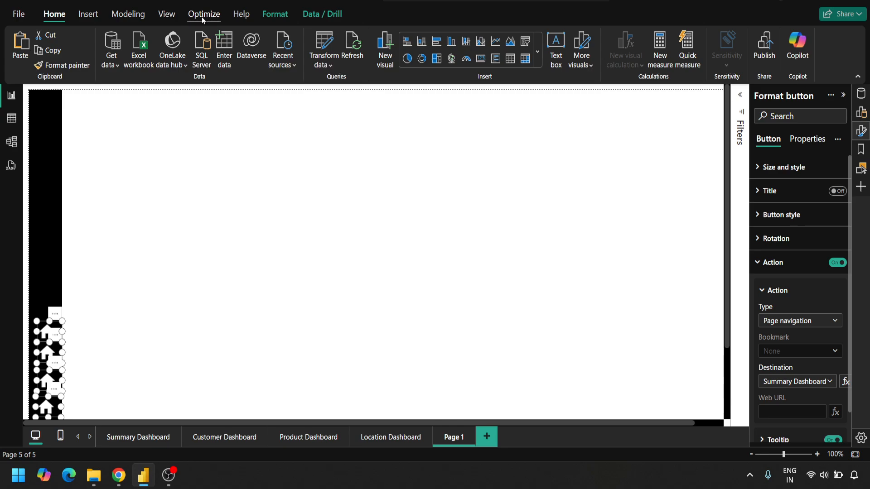
pyautogui.click(279, 18)
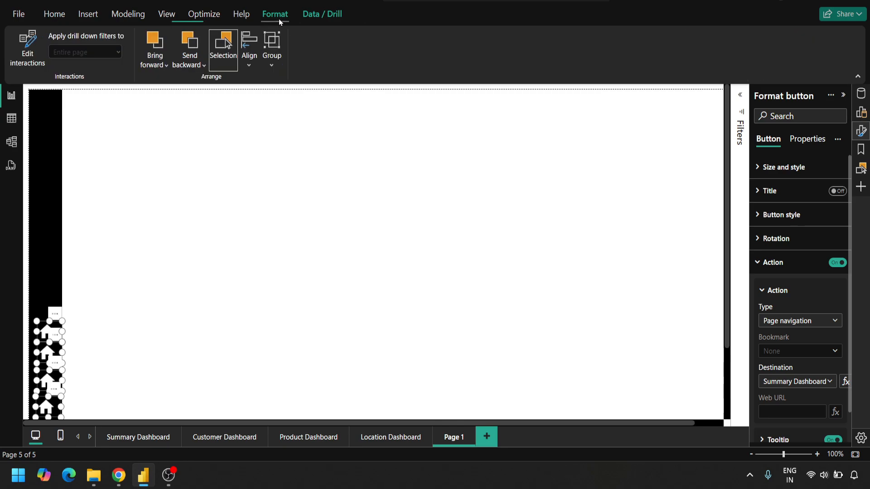
pyautogui.click(250, 64)
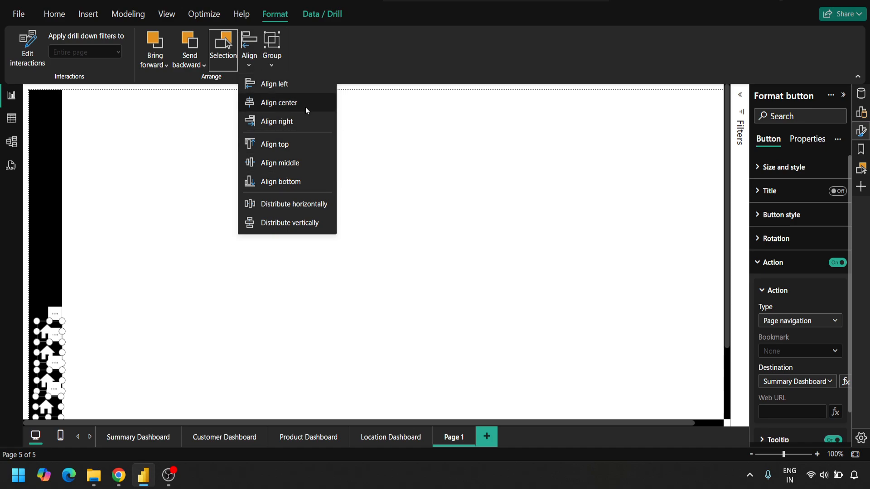
pyautogui.click(291, 224)
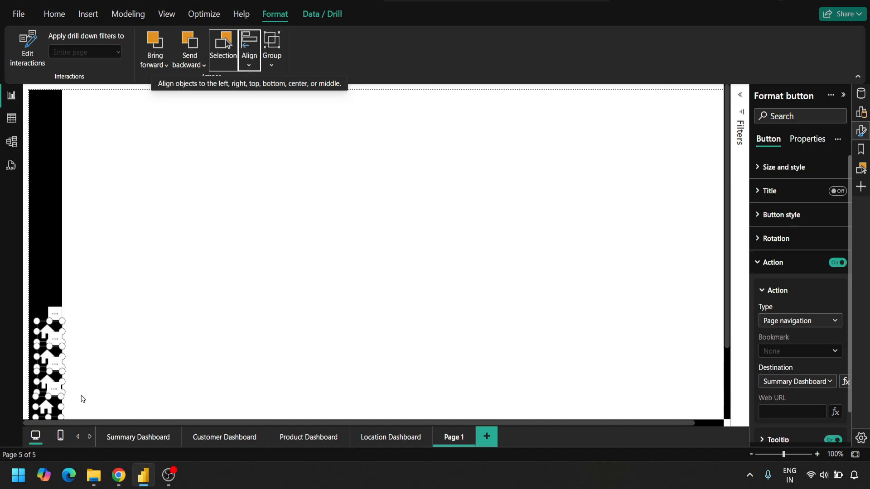
pyautogui.click(249, 58)
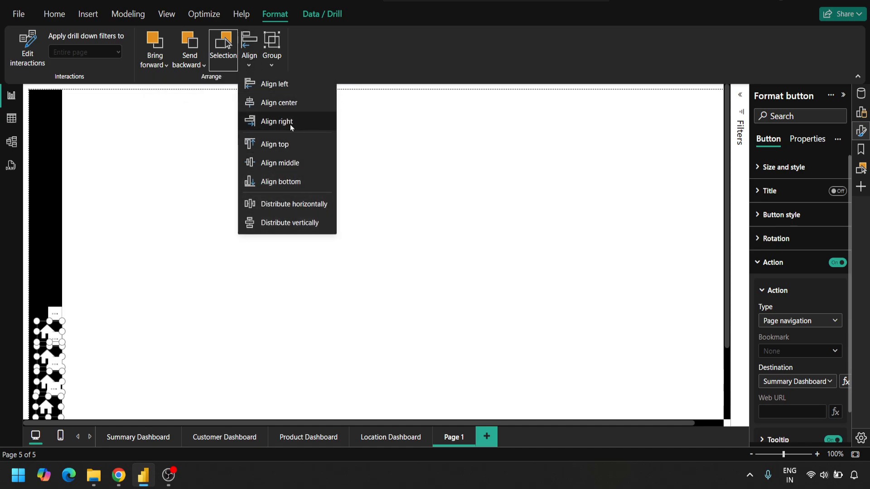
pyautogui.click(280, 166)
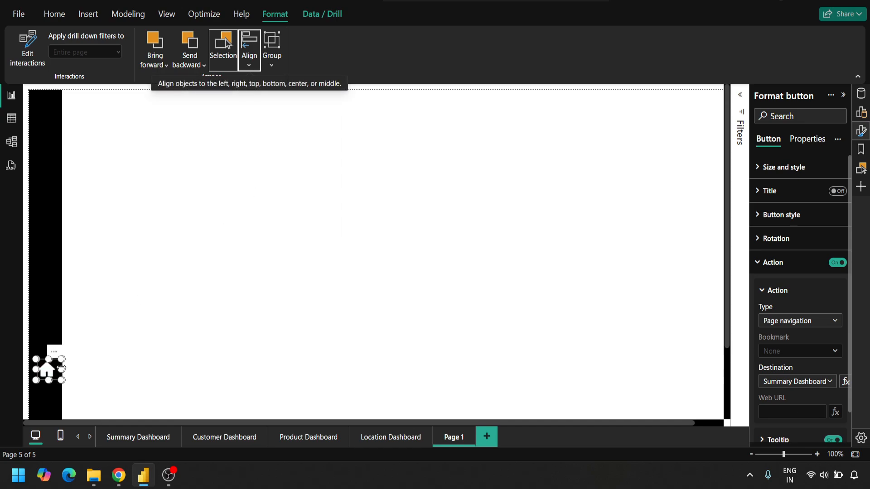
pyautogui.hotkey('ctrl', 'z')
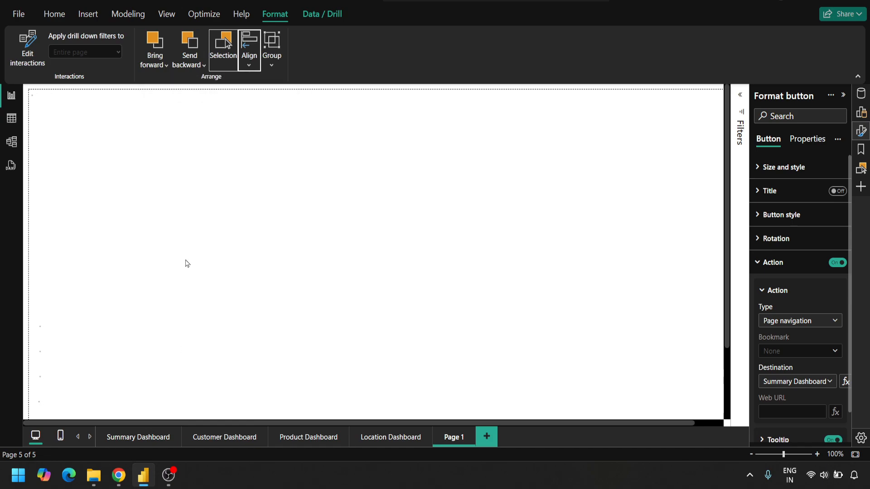
# - Align the four selected home buttons with Align center and deselect them
pyautogui.click(249, 65)
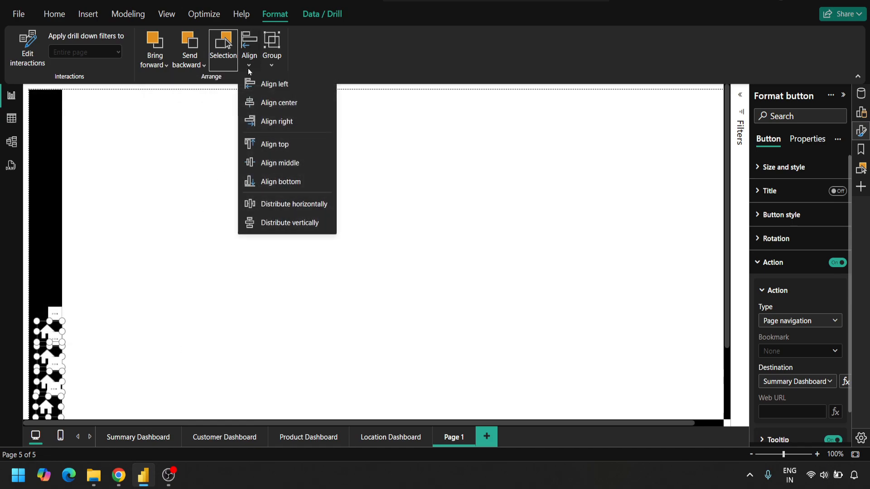
pyautogui.click(285, 107)
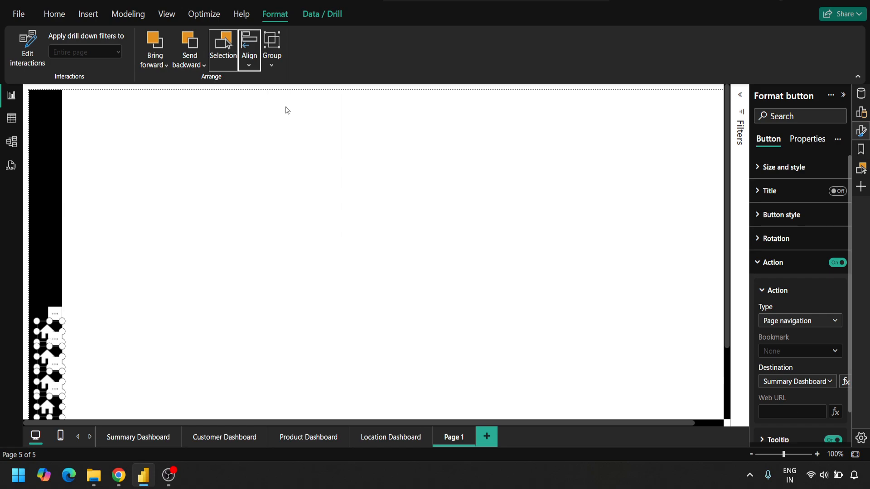
pyautogui.click(128, 368)
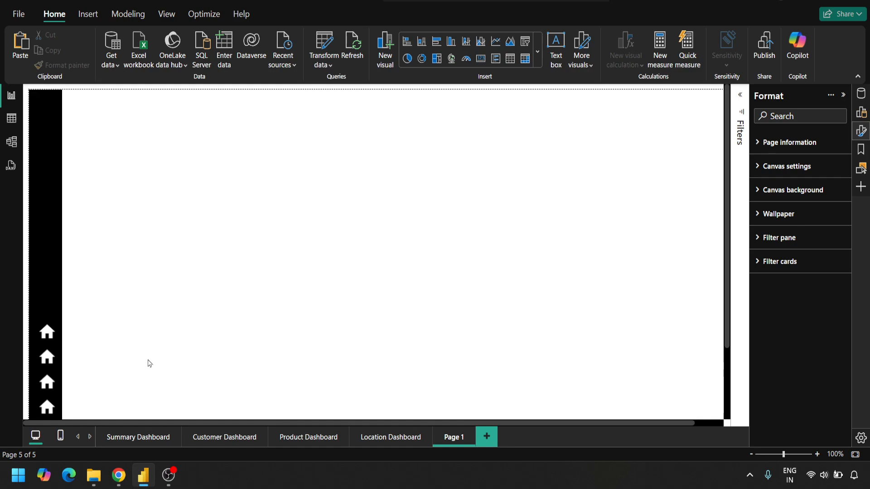
# - For the second sidebar button's Default state, replace the custom icon 4.png with the white people image 2.png
pyautogui.click(48, 359)
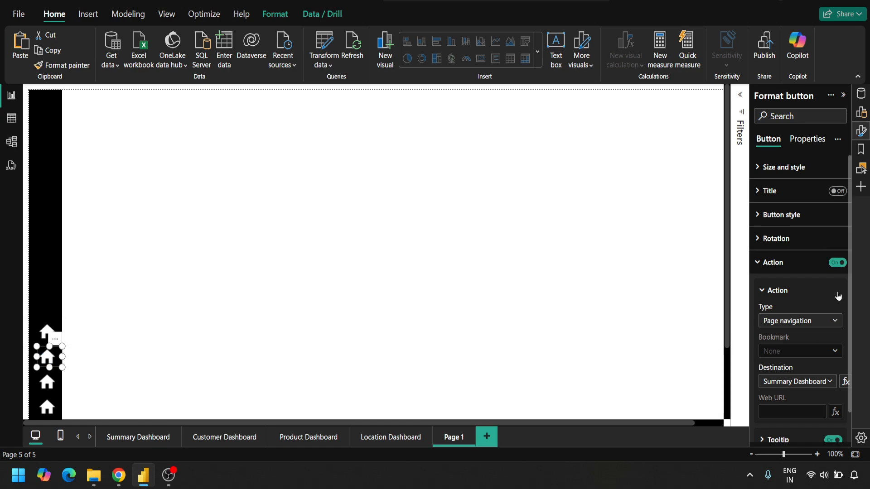
pyautogui.moveTo(851, 253); pyautogui.dragTo(857, 286)
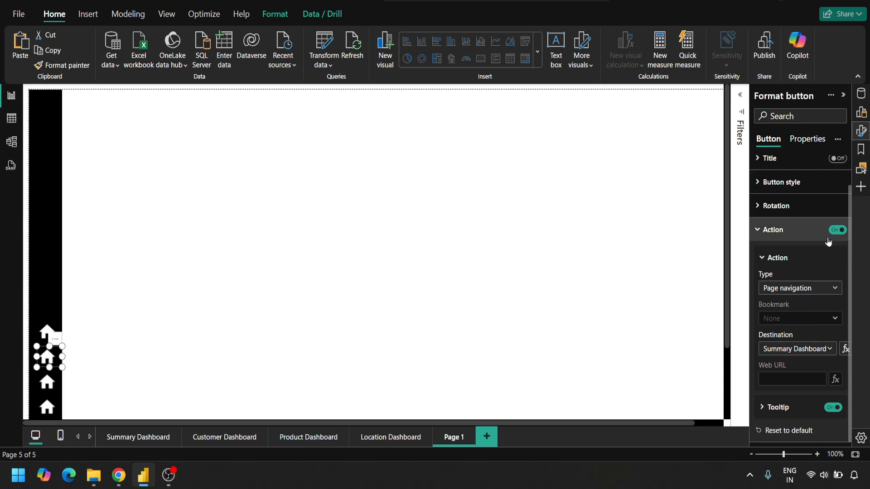
pyautogui.click(755, 232)
pyautogui.click(756, 215)
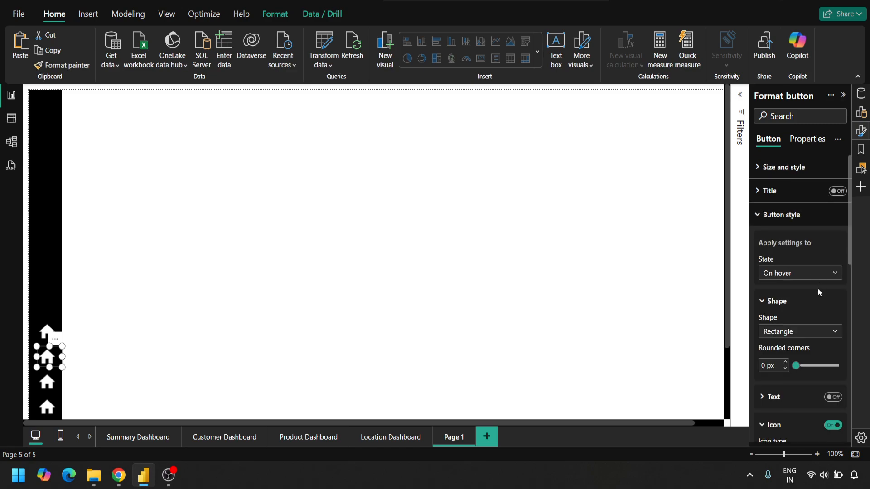
pyautogui.click(835, 273)
pyautogui.click(795, 295)
pyautogui.moveTo(849, 231); pyautogui.dragTo(857, 290)
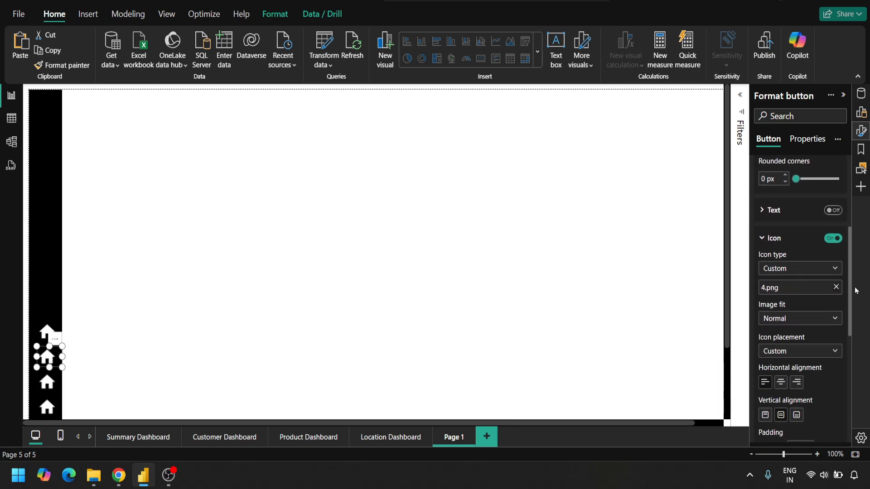
pyautogui.click(836, 287)
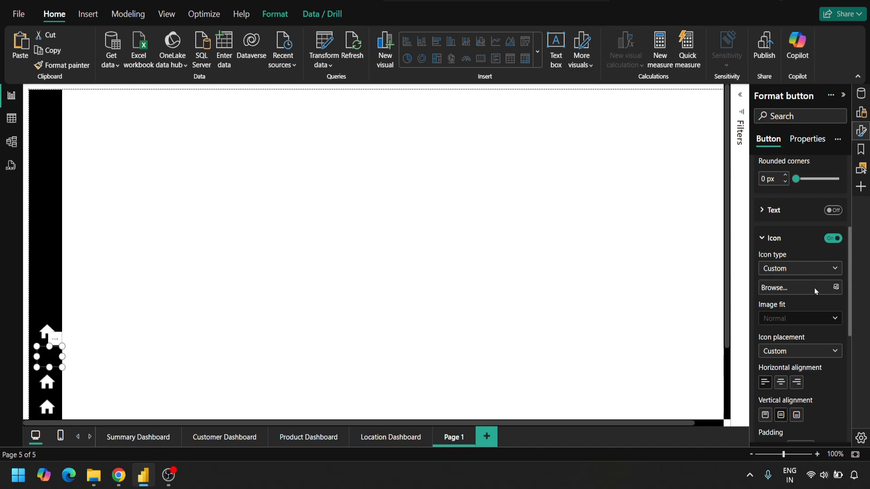
pyautogui.click(814, 287)
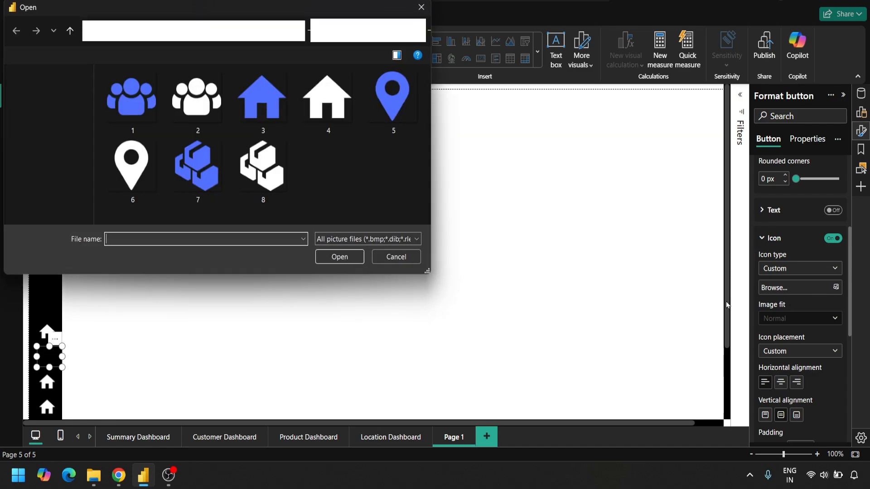
pyautogui.doubleClick(199, 120)
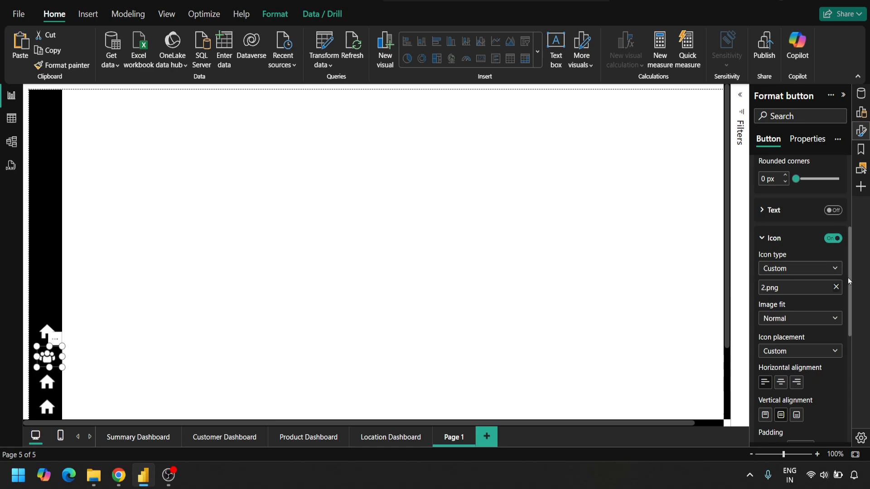
# - For the second sidebar button's On hover state, replace the custom icon 3.png with the blue people image 1.png
pyautogui.moveTo(852, 287); pyautogui.dragTo(851, 264)
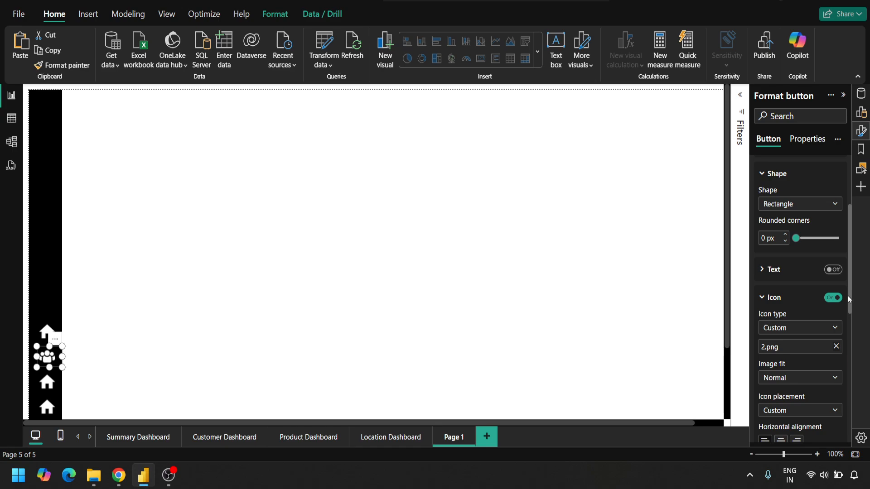
pyautogui.moveTo(852, 286); pyautogui.dragTo(851, 262)
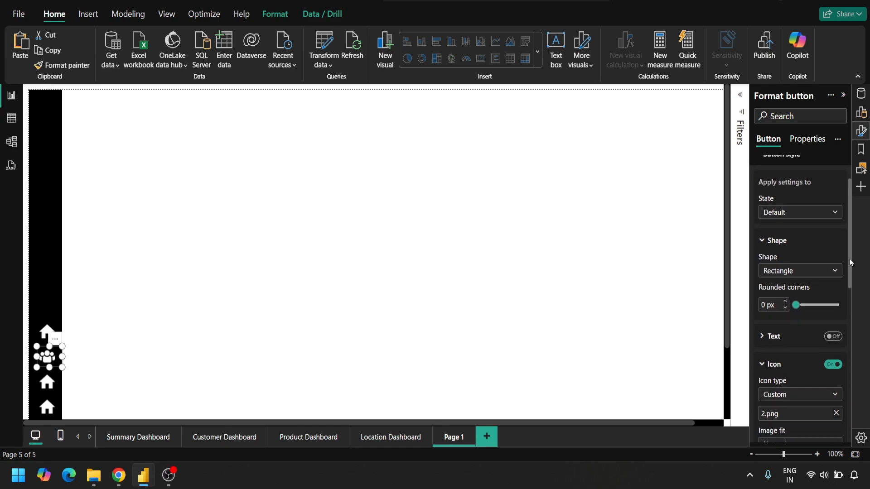
pyautogui.click(823, 213)
pyautogui.click(788, 243)
pyautogui.moveTo(851, 235); pyautogui.dragTo(855, 289)
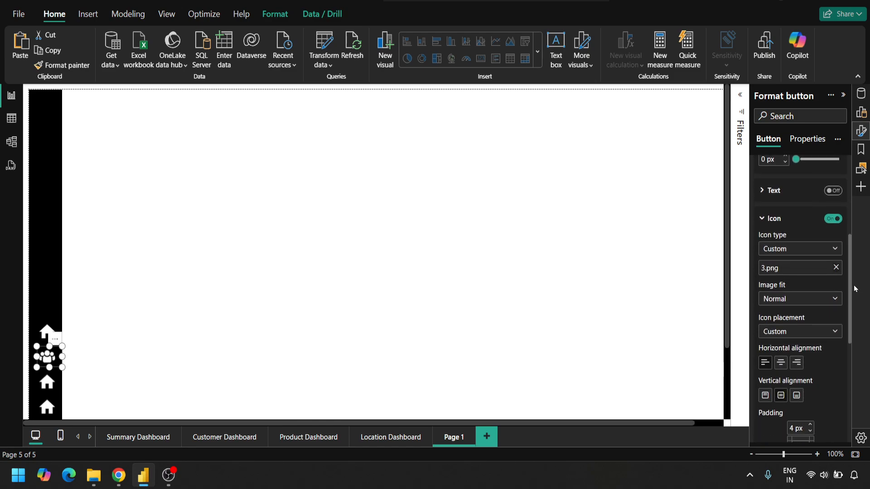
pyautogui.click(835, 267)
pyautogui.click(798, 267)
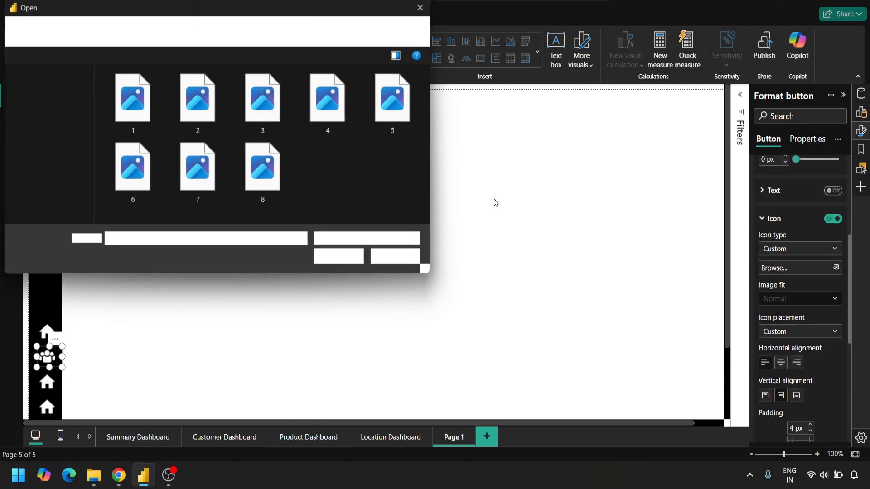
pyautogui.doubleClick(144, 116)
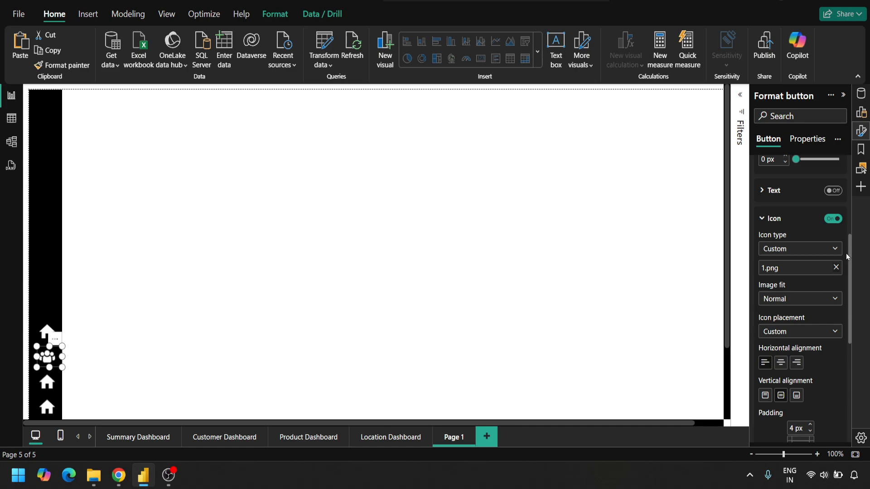
# - Set the second sidebar button's page navigation destination to Customer Dashboard and deselect the button
pyautogui.moveTo(850, 268); pyautogui.dragTo(850, 367)
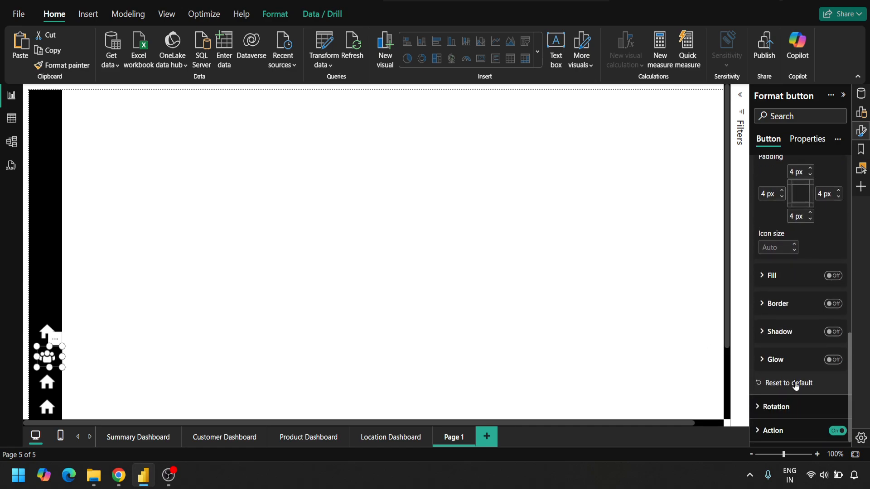
pyautogui.click(762, 428)
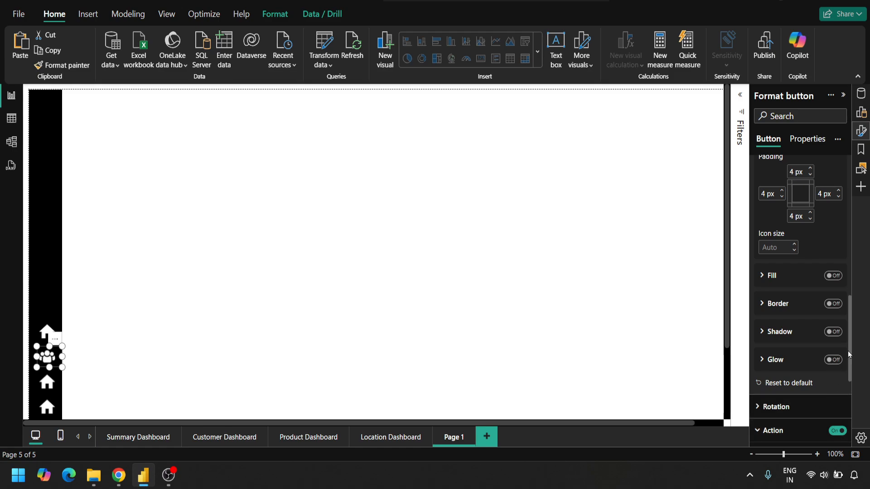
pyautogui.moveTo(850, 354); pyautogui.dragTo(845, 449)
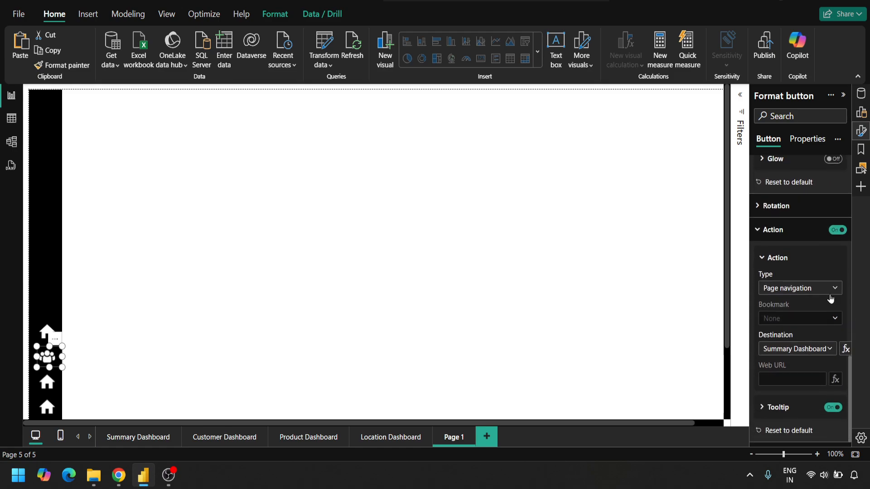
pyautogui.click(828, 349)
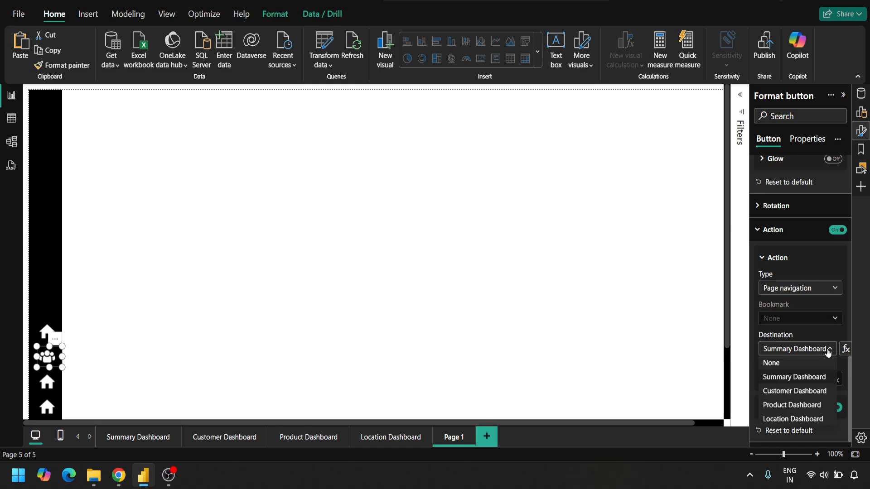
pyautogui.click(799, 391)
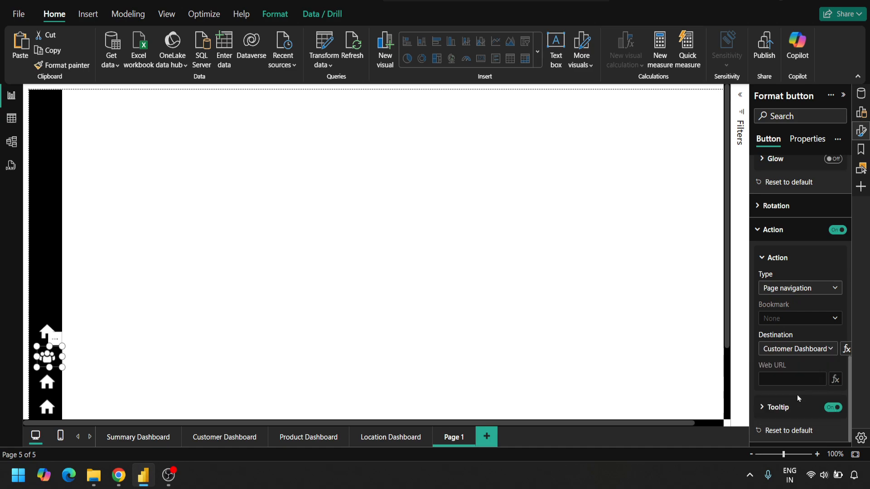
pyautogui.click(139, 377)
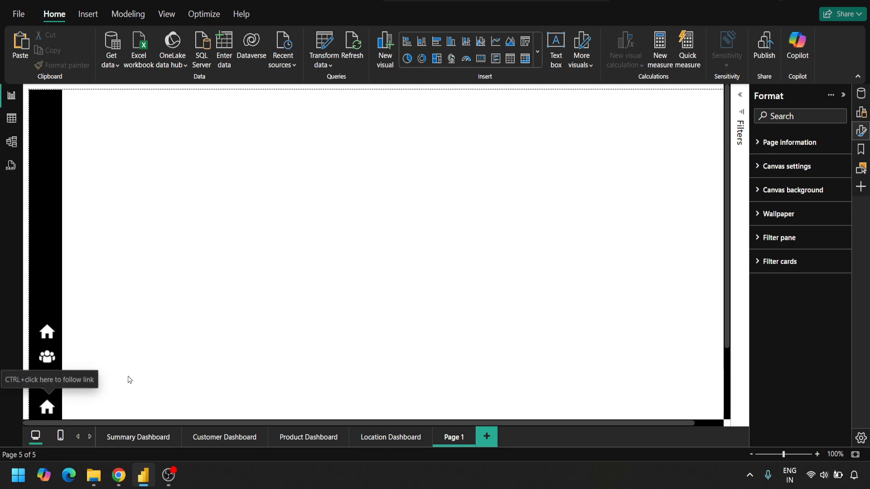
# - For the third sidebar button's Default state, replace the custom icon 4.png with the white boxes image 8.png
pyautogui.click(50, 386)
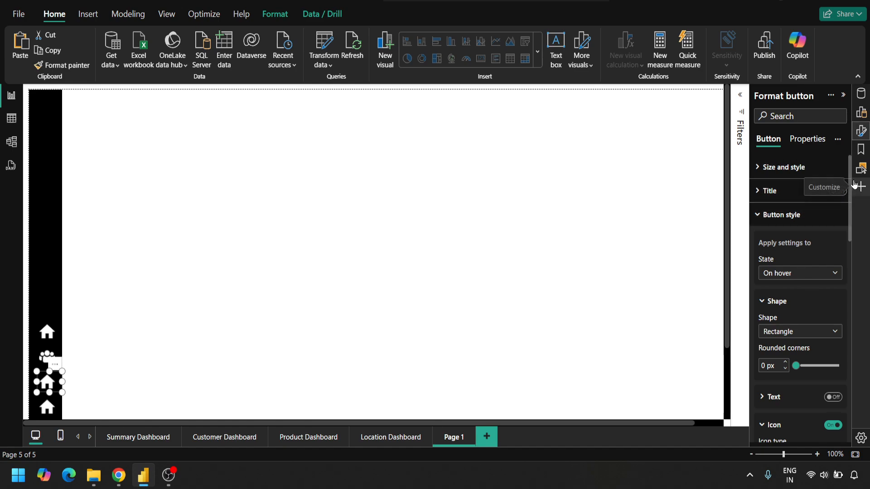
pyautogui.scroll(-2, 850, 190)
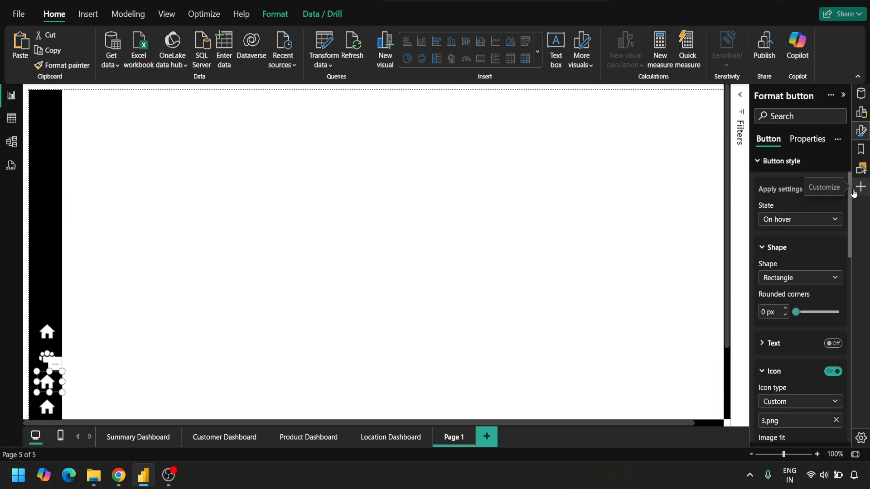
pyautogui.click(811, 219)
pyautogui.click(824, 221)
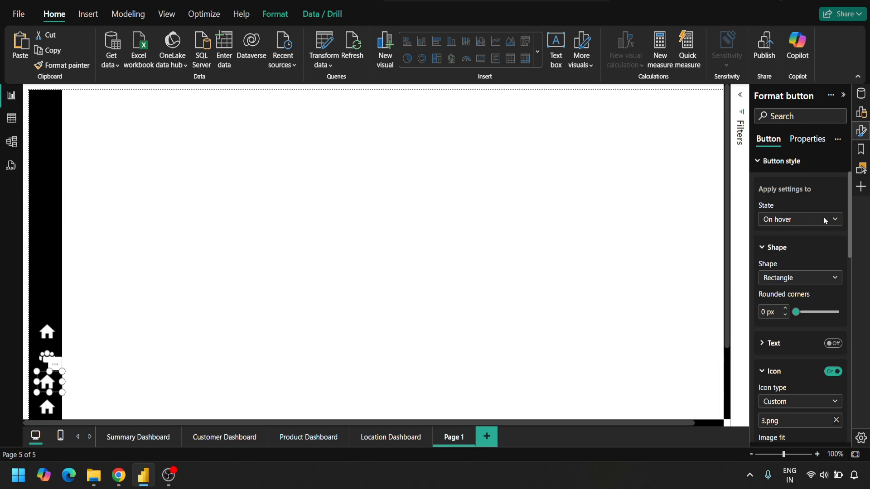
pyautogui.scroll(-5, 849, 184)
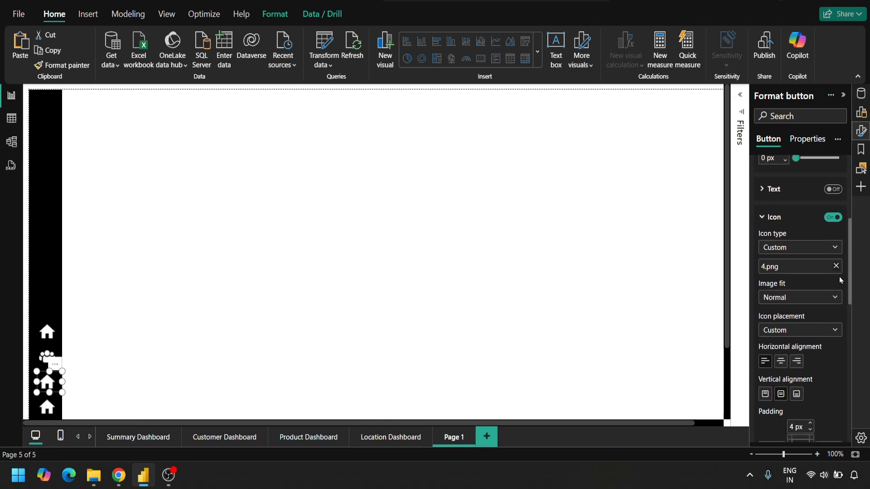
pyautogui.scroll(-1, 848, 295)
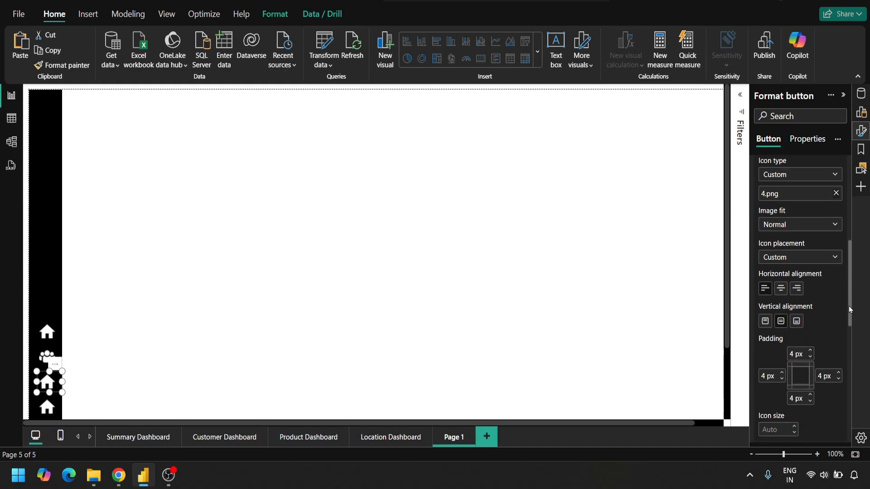
pyautogui.scroll(3, 850, 285)
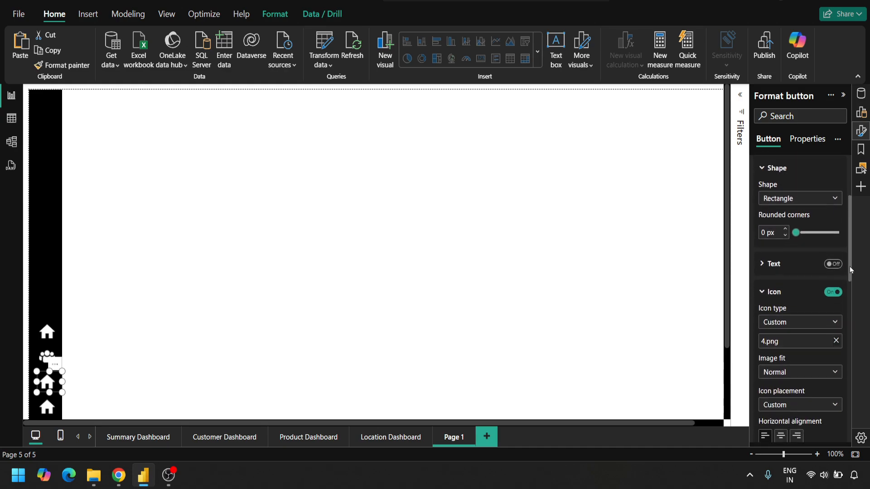
pyautogui.moveTo(850, 265); pyautogui.dragTo(850, 284)
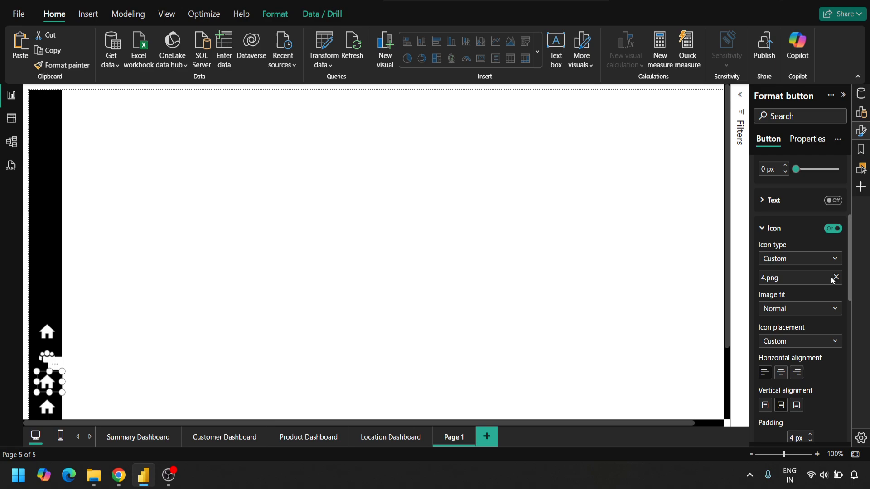
pyautogui.click(835, 278)
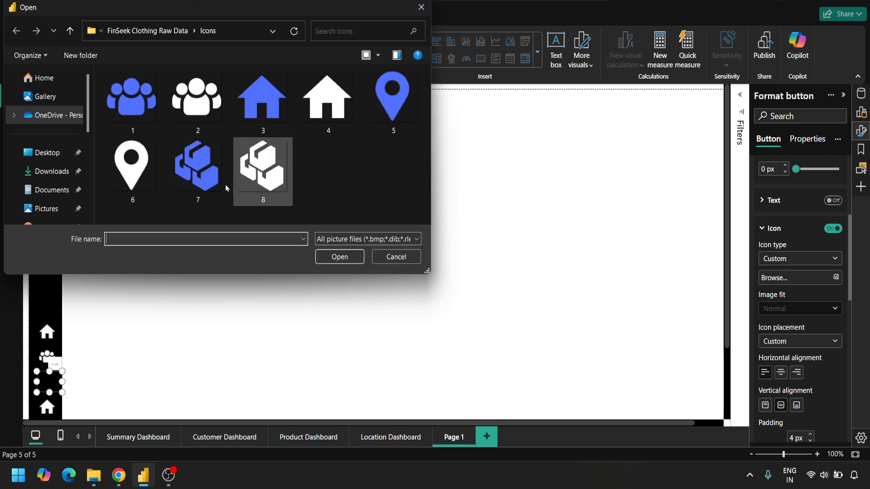
pyautogui.doubleClick(261, 167)
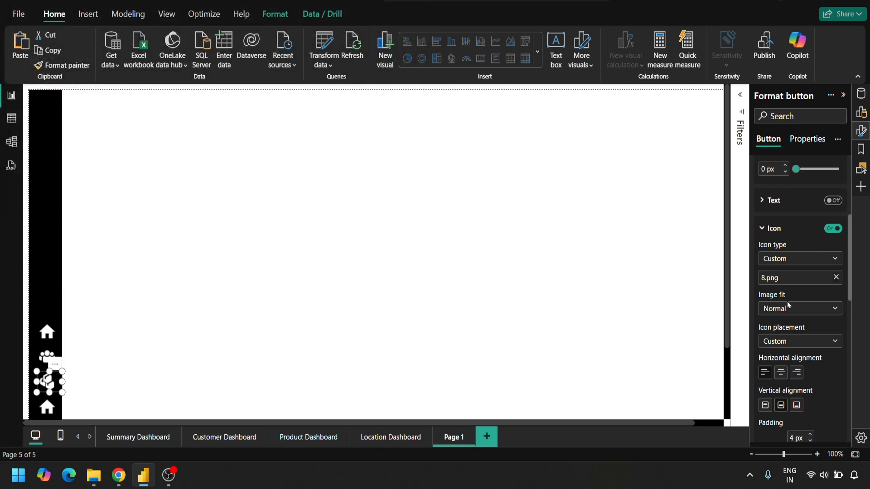
# - For the third sidebar button's On hover state, replace the custom icon 3.png with the blue boxes image 7.png and deselect the button
pyautogui.moveTo(848, 243); pyautogui.dragTo(854, 216)
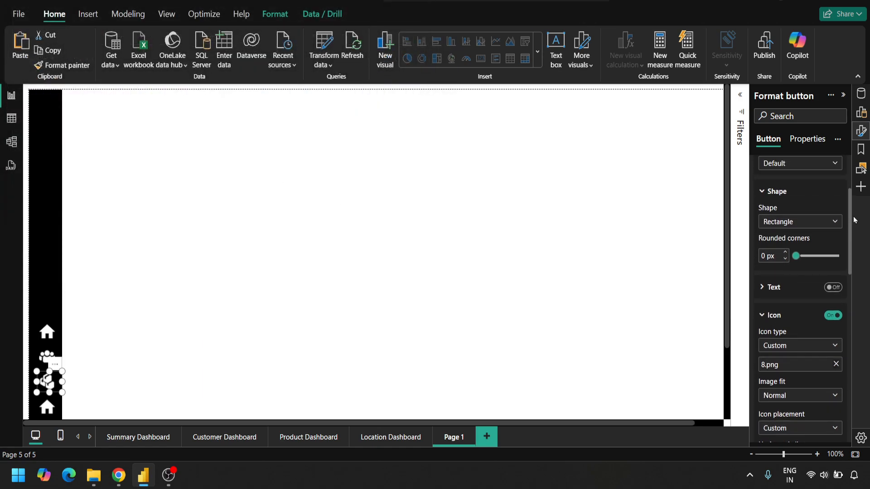
pyautogui.click(824, 170)
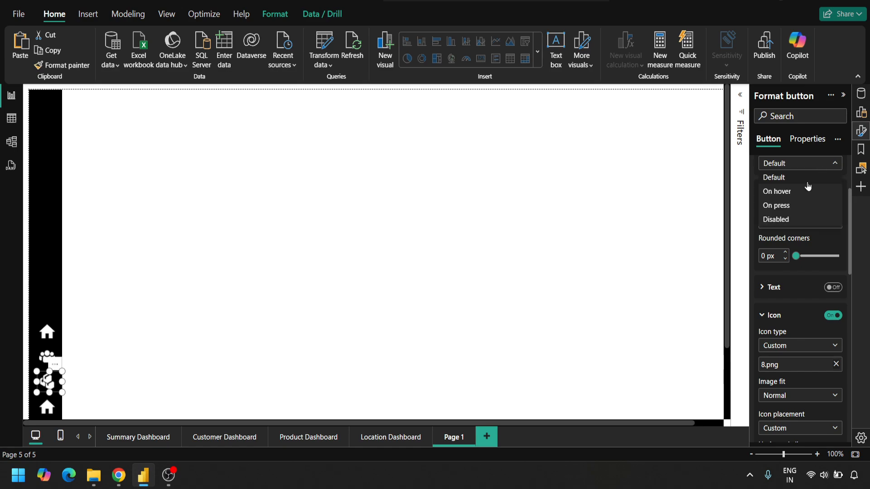
pyautogui.click(806, 190)
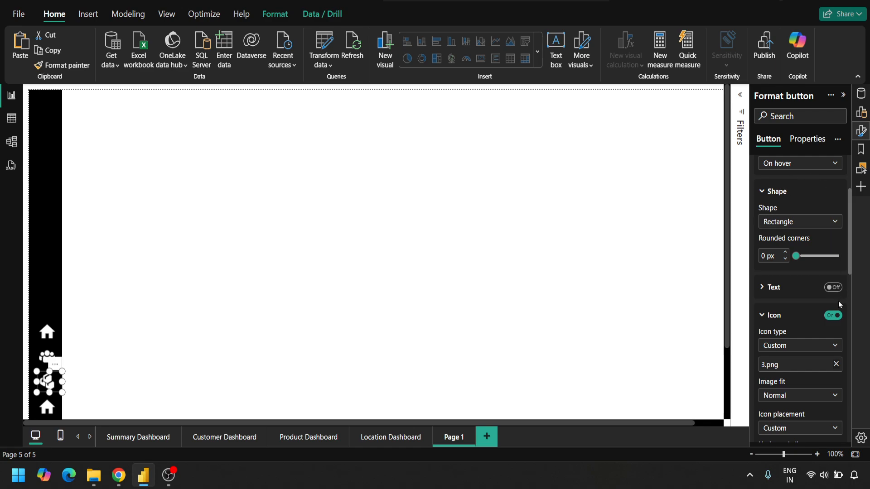
pyautogui.click(836, 364)
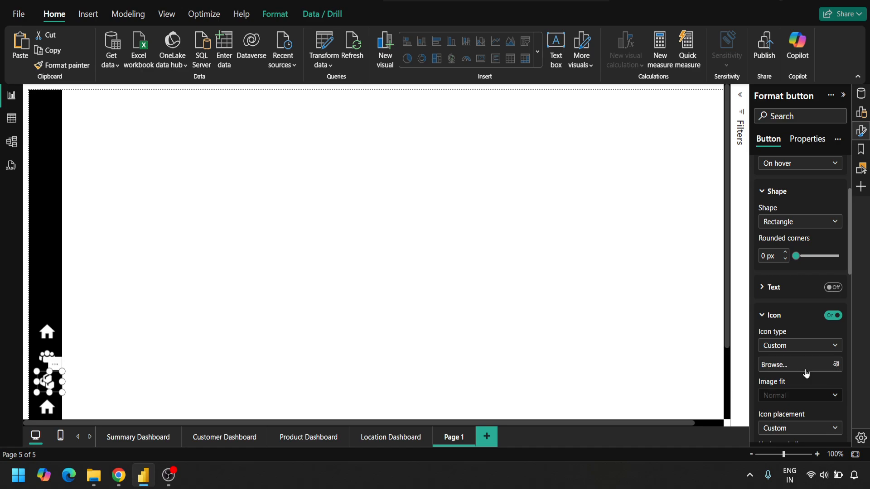
pyautogui.click(800, 364)
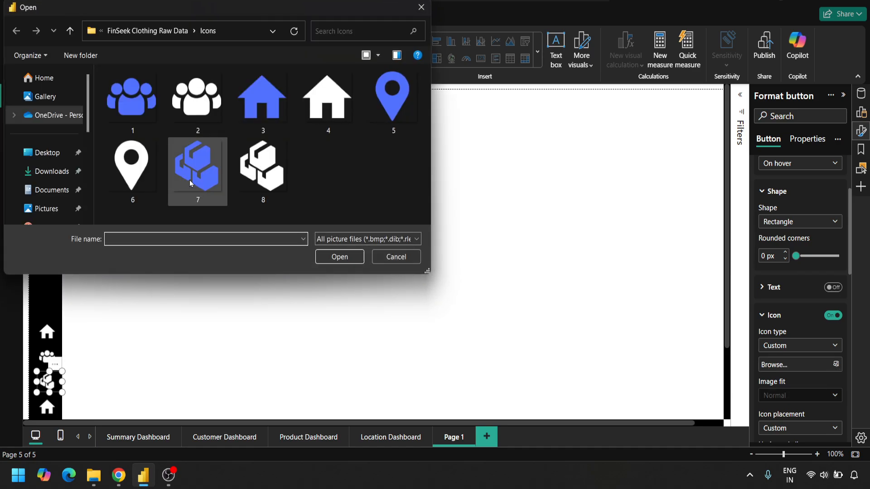
pyautogui.doubleClick(189, 180)
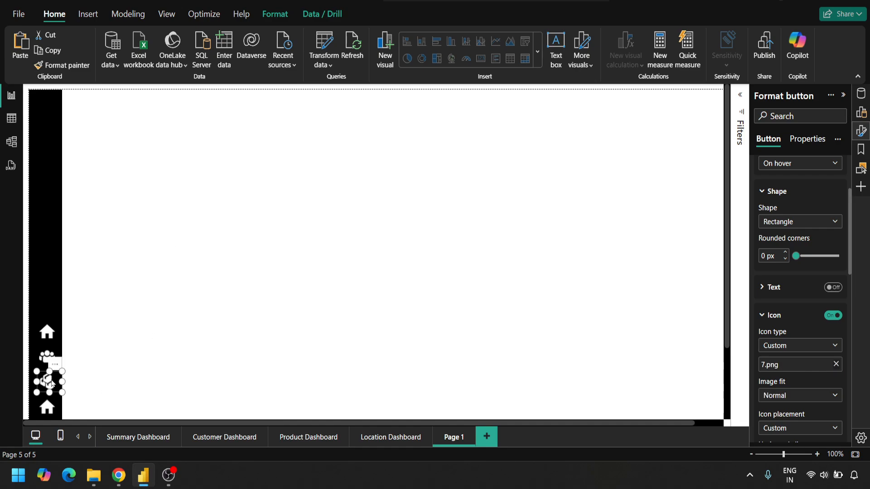
pyautogui.click(99, 368)
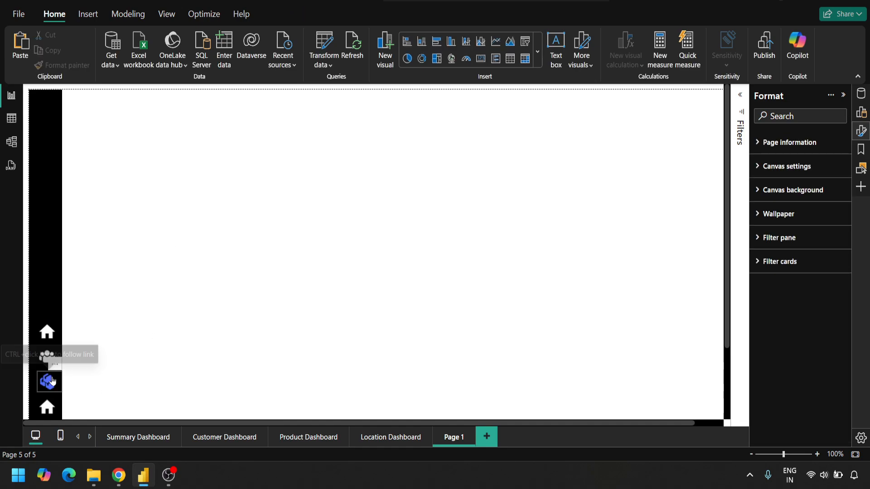
# - For the fourth sidebar button's Default state, replace the custom icon 4.png with the white location pin image 6.png
pyautogui.click(53, 409)
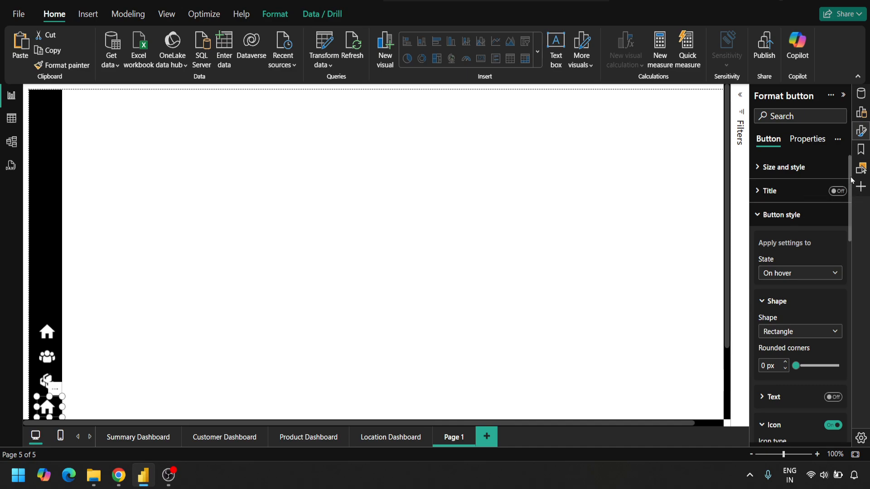
pyautogui.scroll(-3, 850, 173)
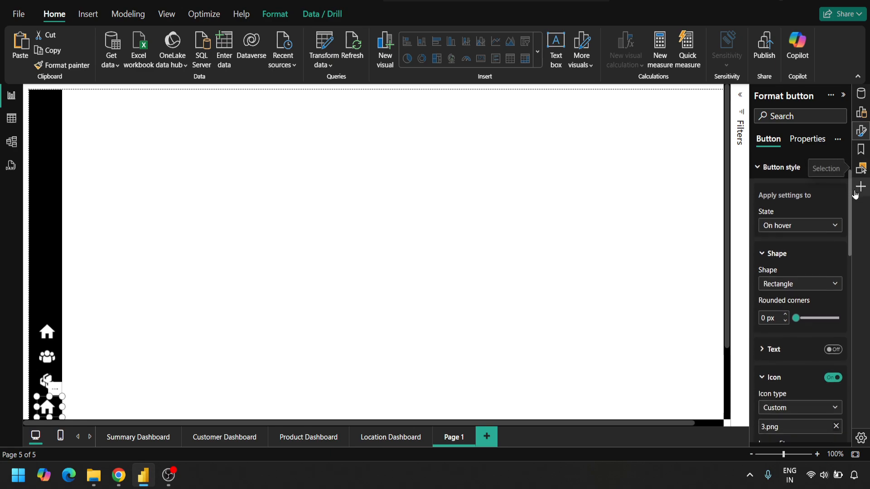
pyautogui.click(818, 204)
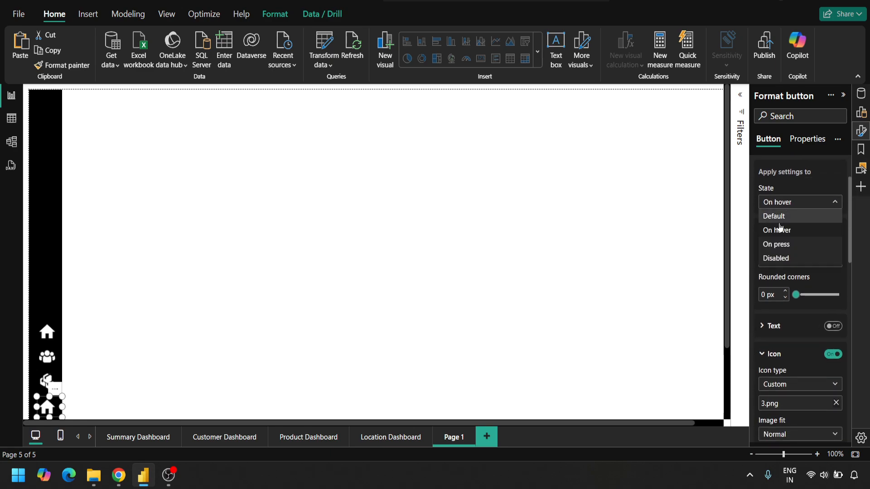
pyautogui.press('Escape')
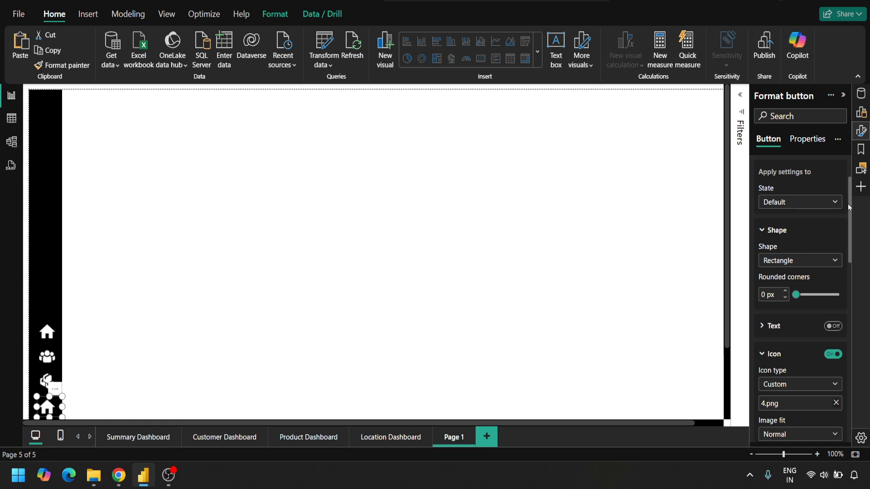
pyautogui.scroll(-5, 849, 237)
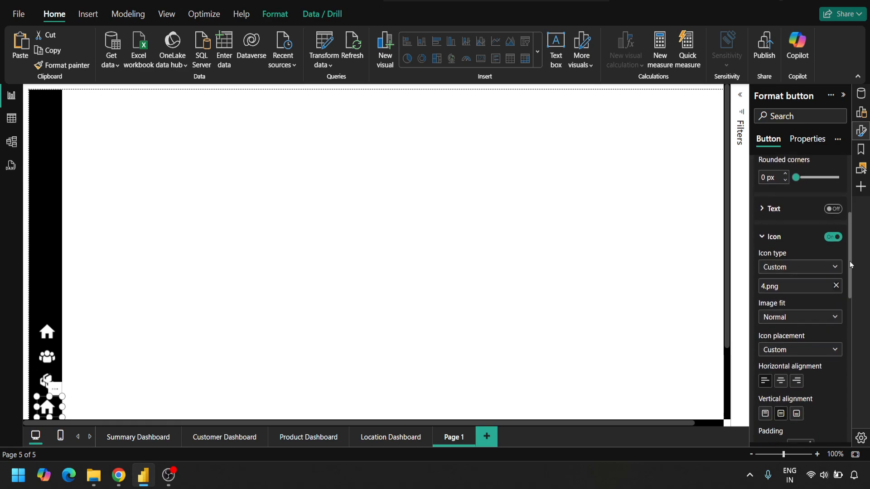
pyautogui.click(836, 286)
pyautogui.click(836, 288)
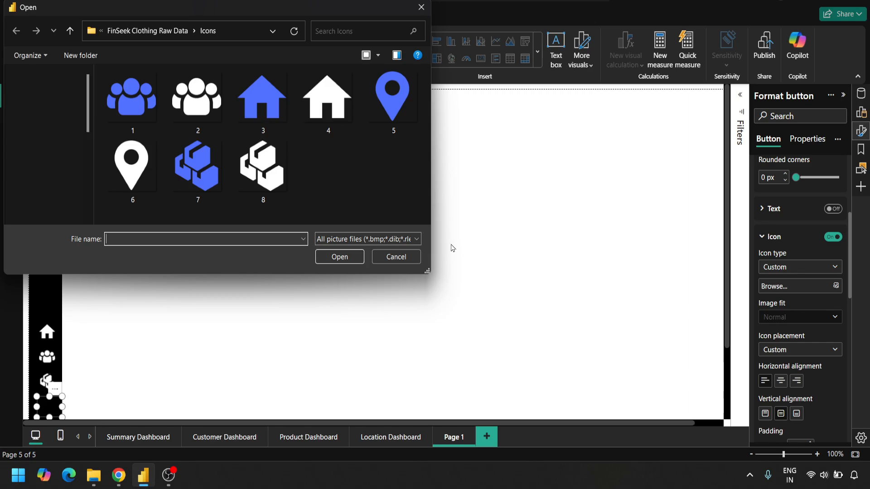
pyautogui.doubleClick(135, 170)
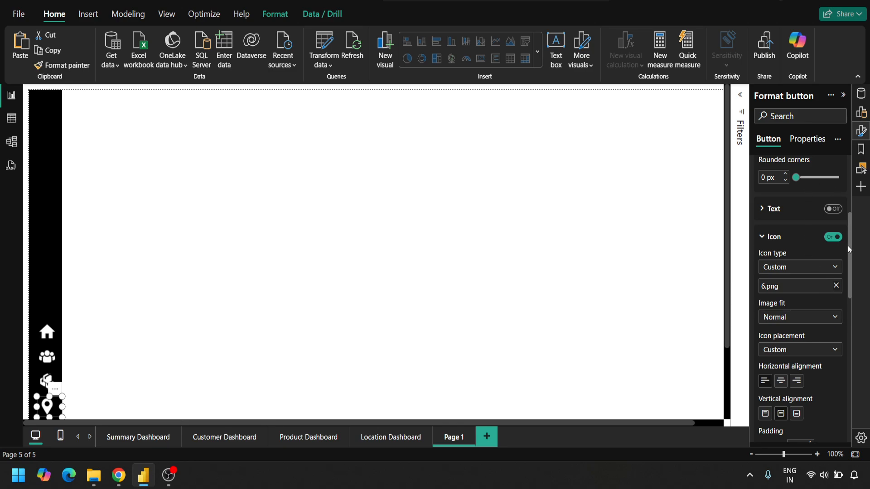
pyautogui.moveTo(849, 244); pyautogui.dragTo(853, 211)
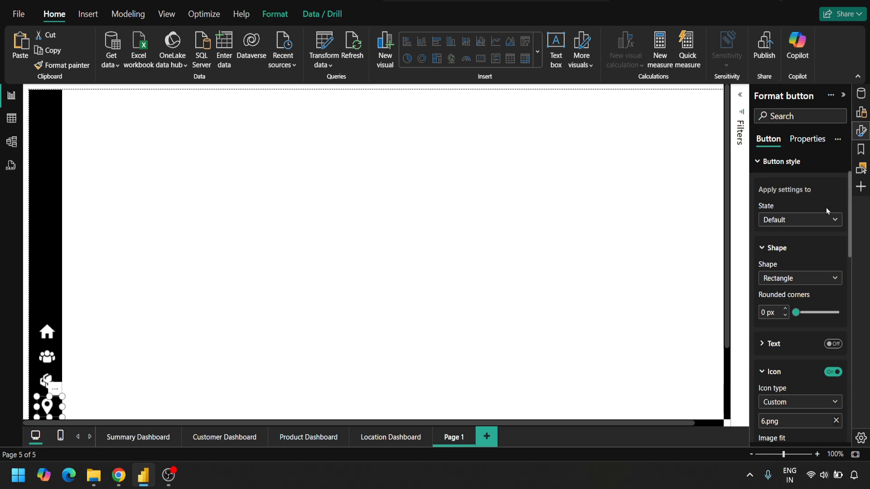
# - For the fourth sidebar button's On hover state, replace the custom icon with the blue location pin image 5.png and deselect the button
pyautogui.click(813, 221)
pyautogui.click(791, 249)
pyautogui.moveTo(850, 190); pyautogui.dragTo(855, 227)
pyautogui.click(834, 291)
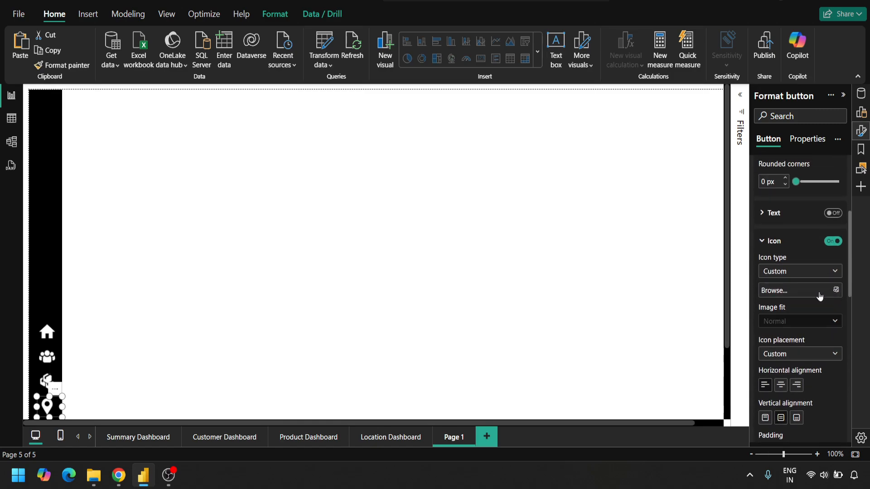
pyautogui.click(819, 294)
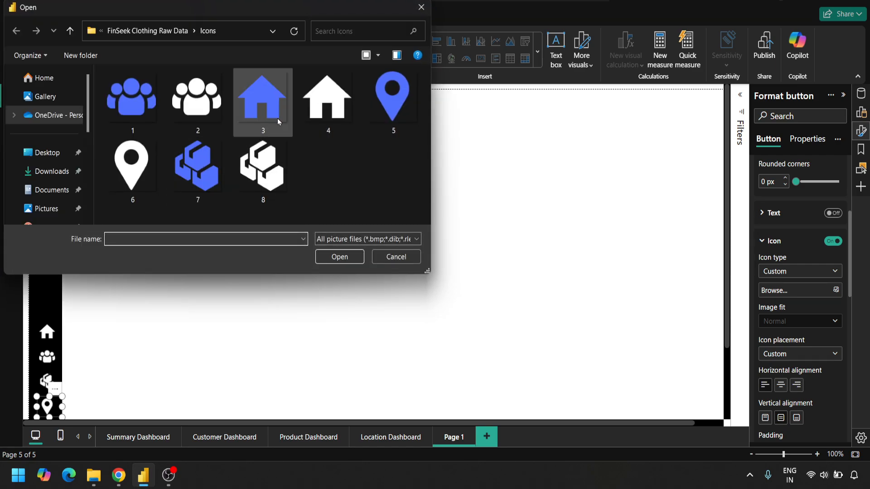
pyautogui.doubleClick(366, 126)
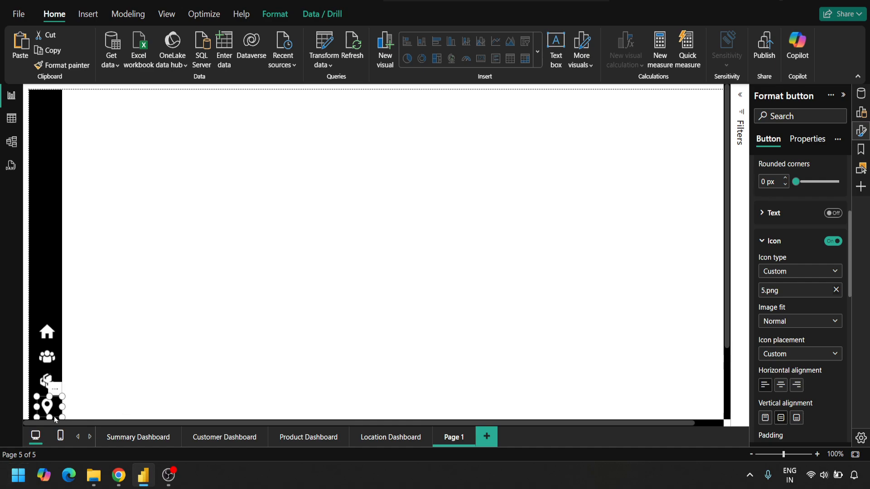
pyautogui.click(100, 397)
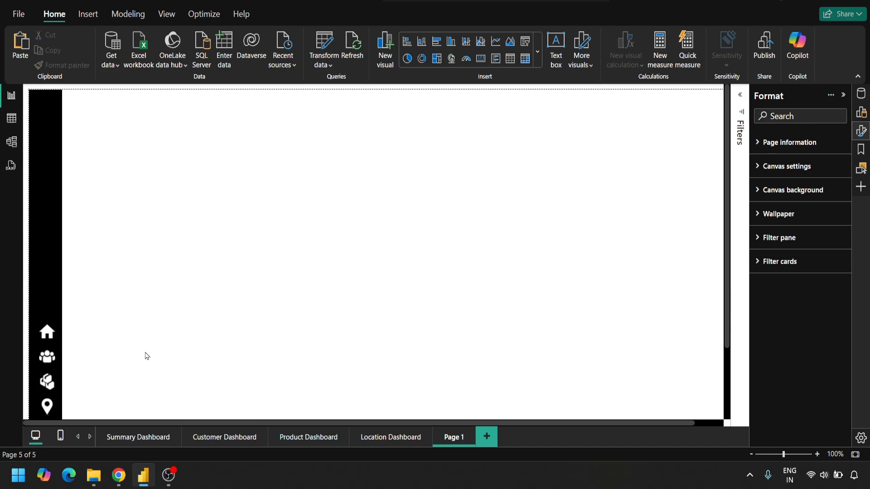
# - Test the fourth sidebar button by following its page link, and return to Page 1
pyautogui.keyDown('ctrl'); pyautogui.click(53, 407); pyautogui.keyUp('ctrl')
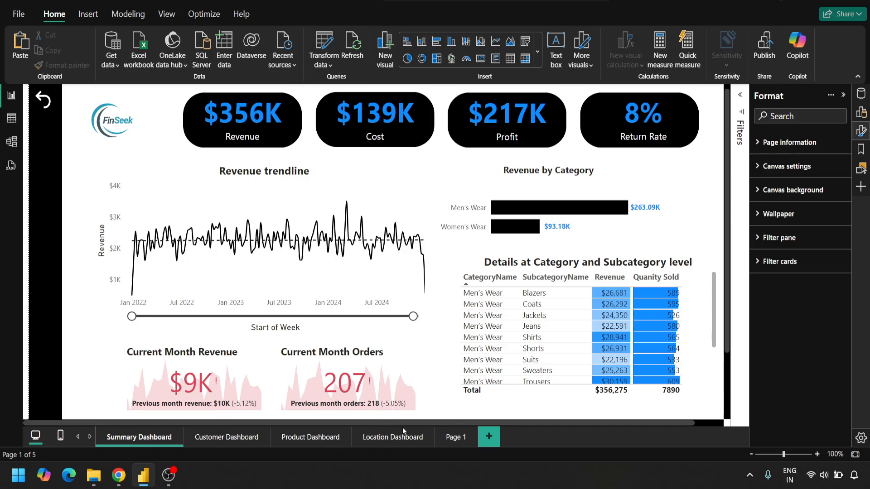
pyautogui.click(455, 442)
pyautogui.hotkey('ctrl', 'v')
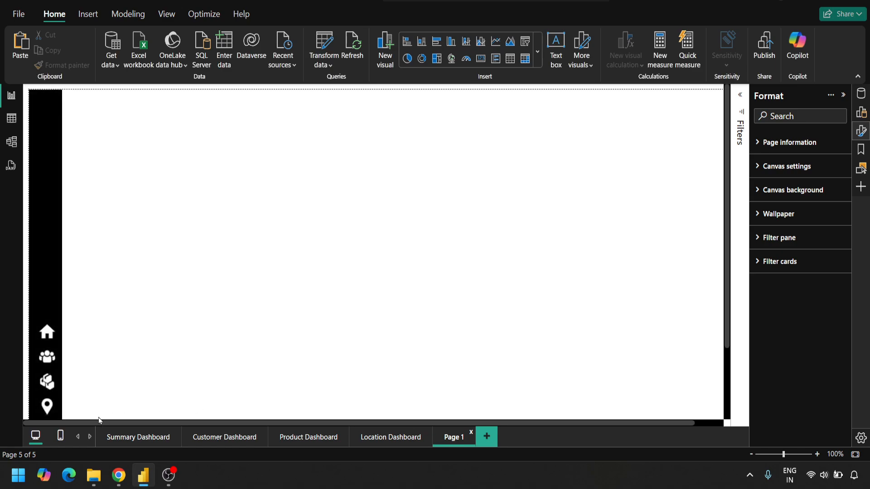
# - Set the fourth sidebar button's page navigation destination to Location Dashboard
pyautogui.click(49, 407)
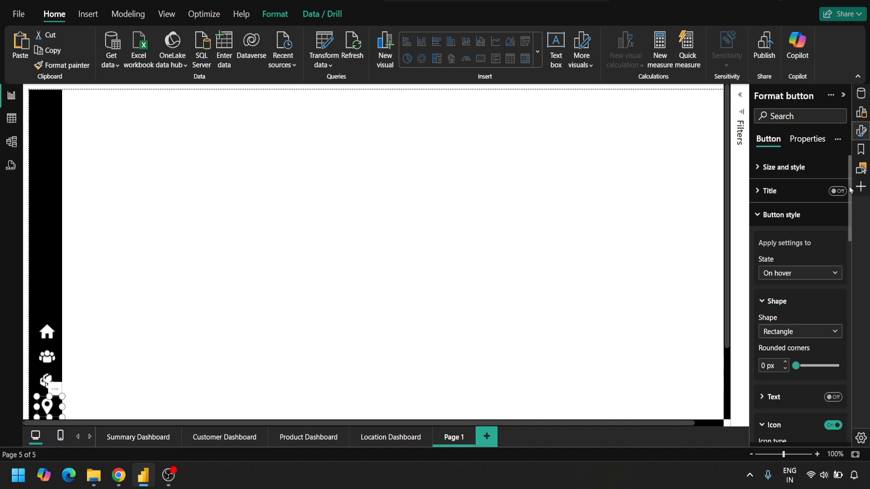
pyautogui.moveTo(850, 190); pyautogui.dragTo(863, 403)
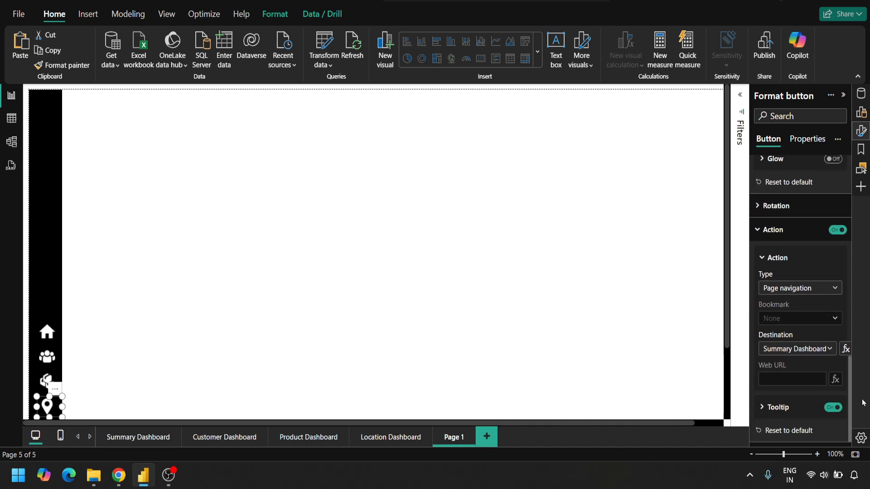
pyautogui.click(823, 351)
pyautogui.click(791, 417)
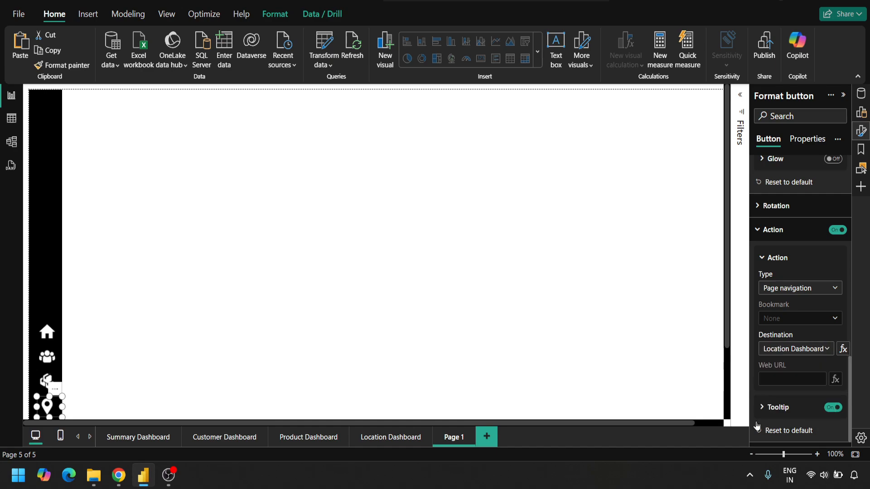
# - Set the third sidebar button's page navigation destination to Product Dashboard and deselect the button
pyautogui.click(47, 381)
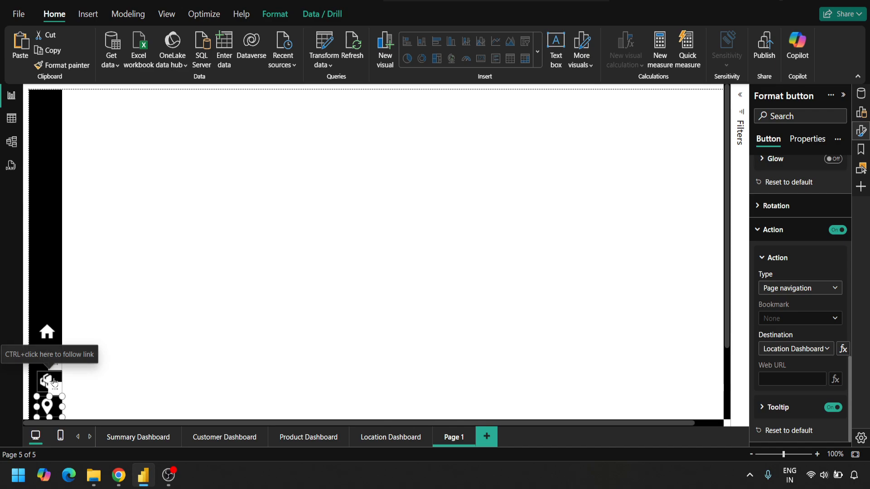
pyautogui.click(818, 353)
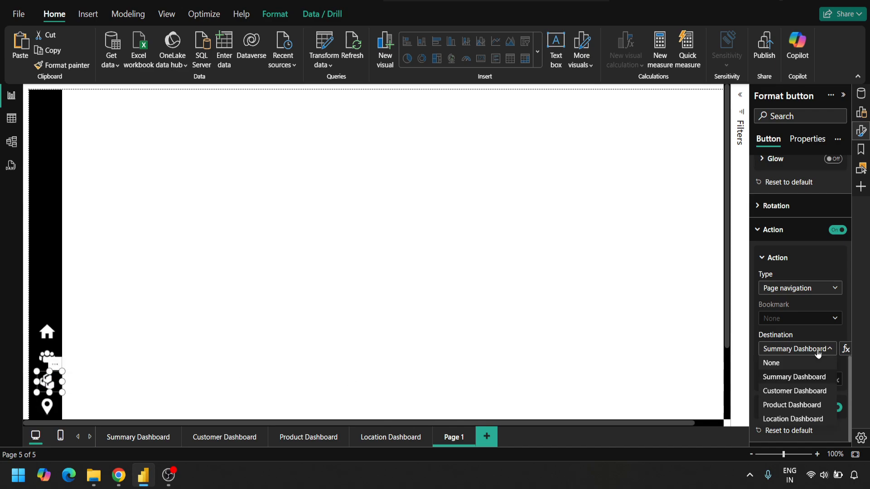
pyautogui.click(780, 407)
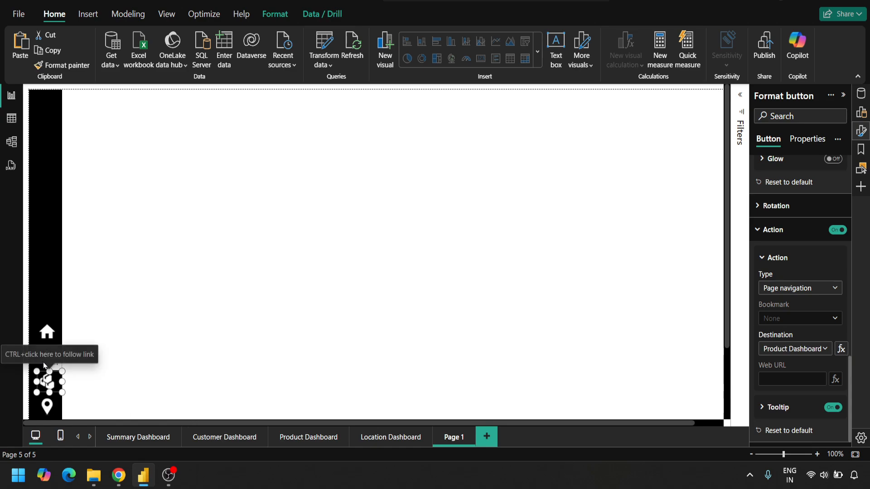
pyautogui.click(162, 326)
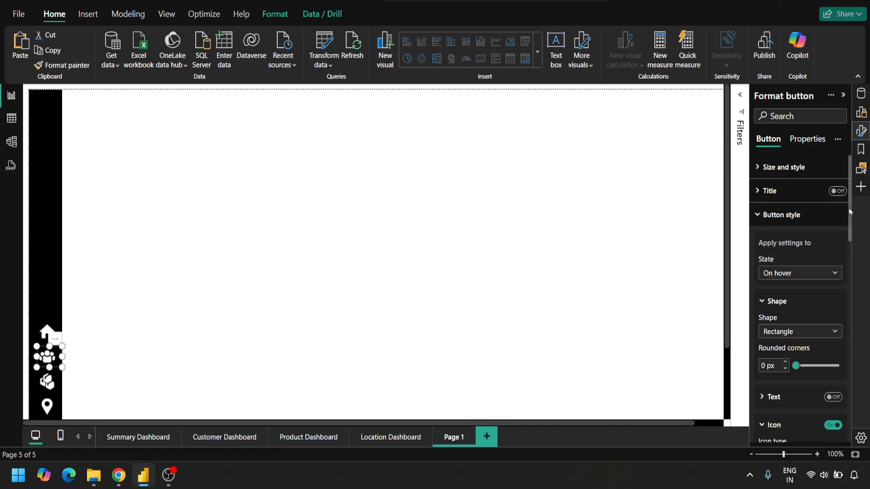
# - Check the second sidebar button's action destination, and test the third button's page link before returning to Page 1
pyautogui.moveTo(849, 208); pyautogui.dragTo(838, 436)
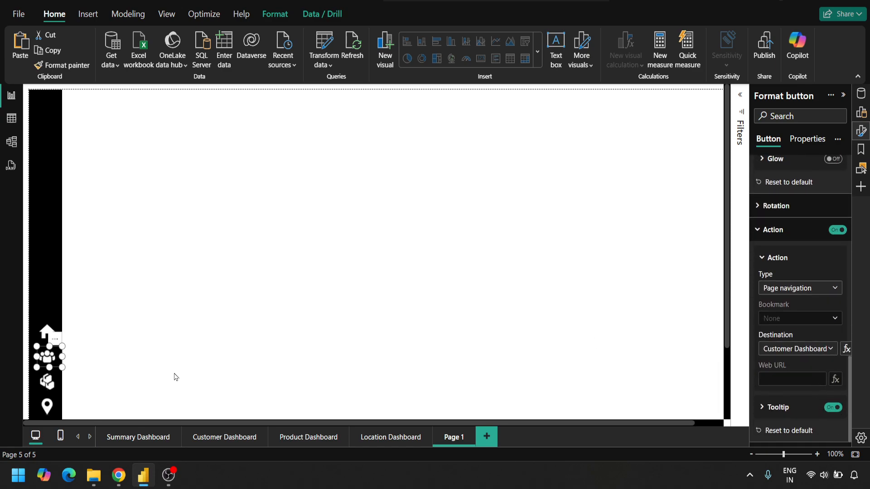
pyautogui.click(47, 385)
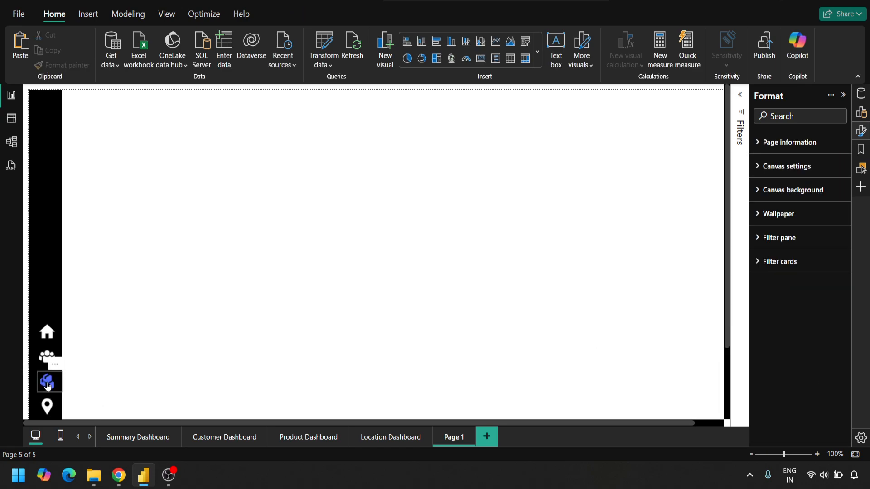
pyautogui.keyDown('ctrl'); pyautogui.click(47, 386); pyautogui.keyUp('ctrl')
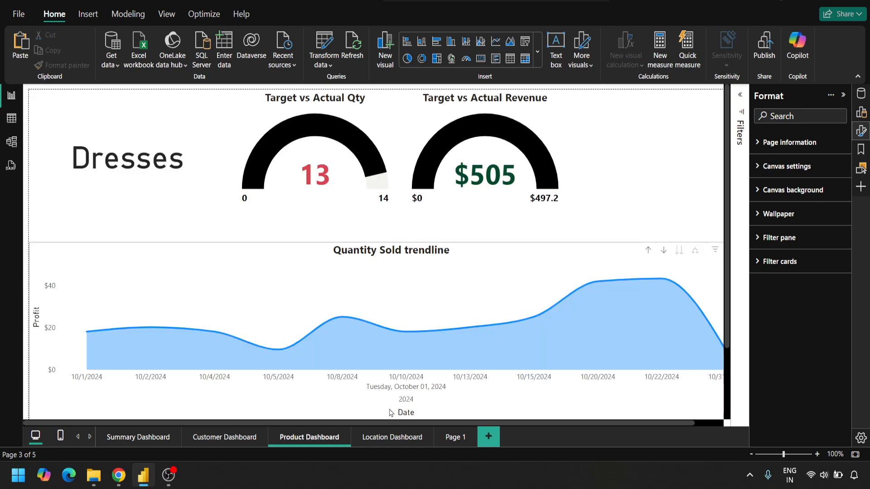
pyautogui.click(454, 437)
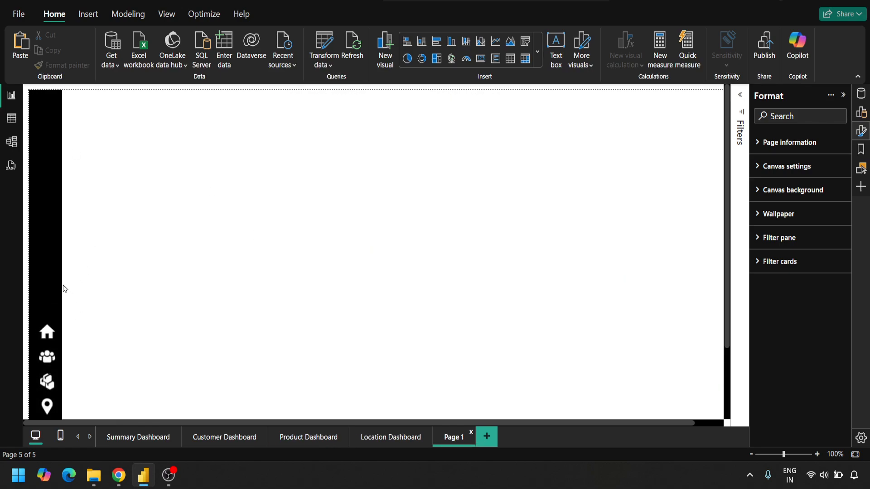
# - Select only the four sidebar icon buttons, without the black sidebar shape, and group them
pyautogui.hotkey('ctrl', 'a')
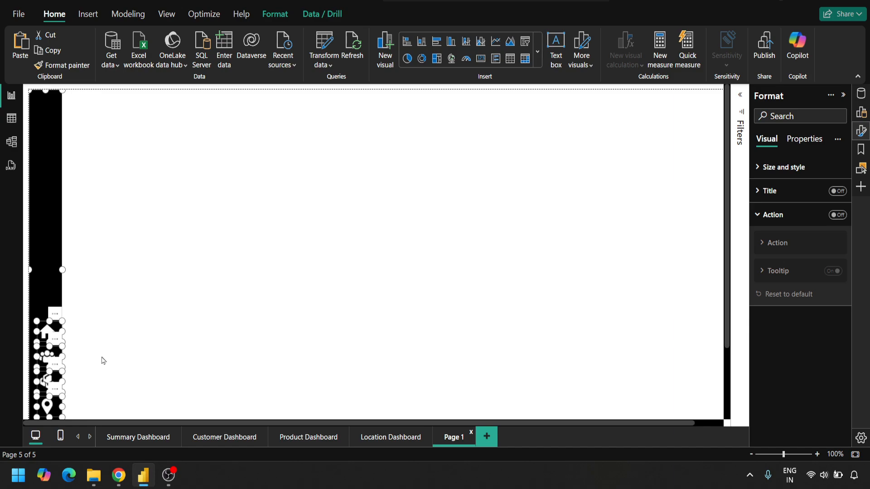
pyautogui.click(105, 330)
pyautogui.click(52, 339)
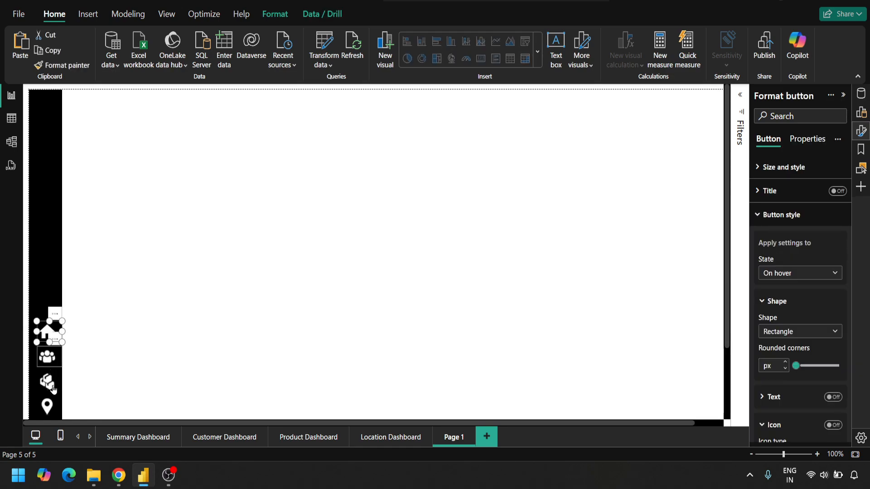
pyautogui.keyDown('ctrl'); pyautogui.click(50, 360); pyautogui.keyUp('ctrl')
pyautogui.keyDown('ctrl'); pyautogui.click(47, 382); pyautogui.keyUp('ctrl')
pyautogui.keyDown('ctrl'); pyautogui.click(47, 407); pyautogui.keyUp('ctrl')
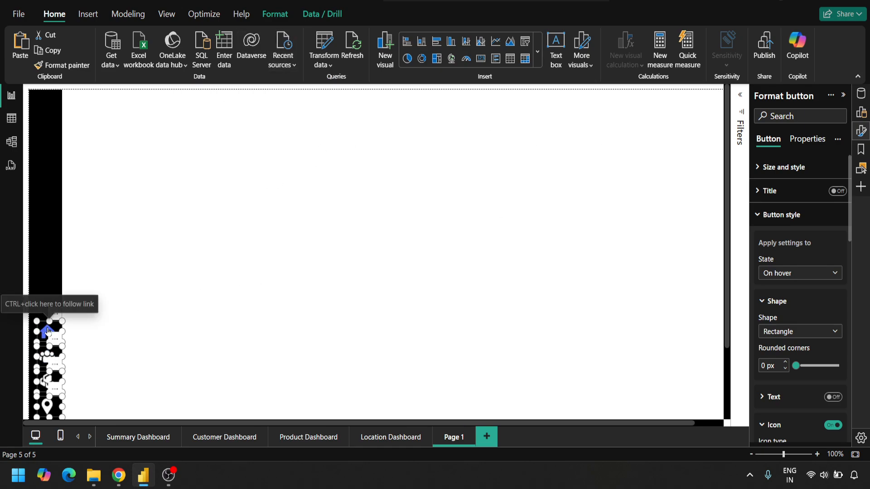
pyautogui.rightClick(47, 331)
pyautogui.moveTo(59, 335)
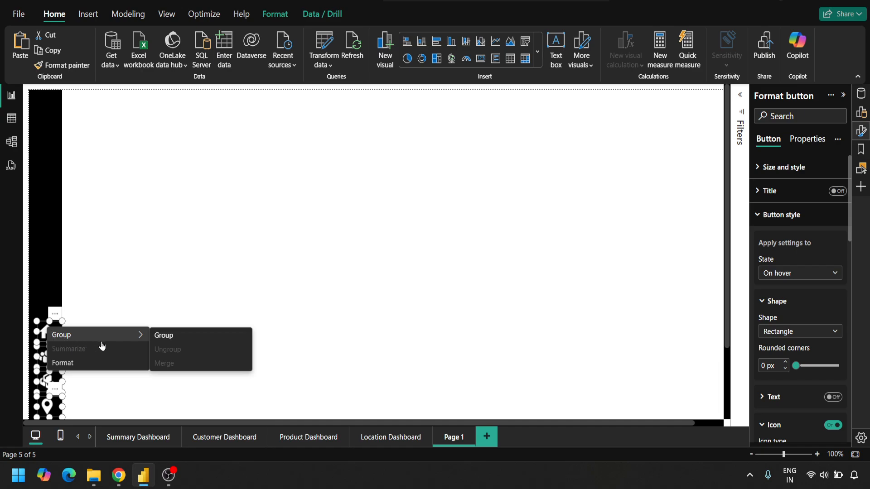
pyautogui.click(169, 338)
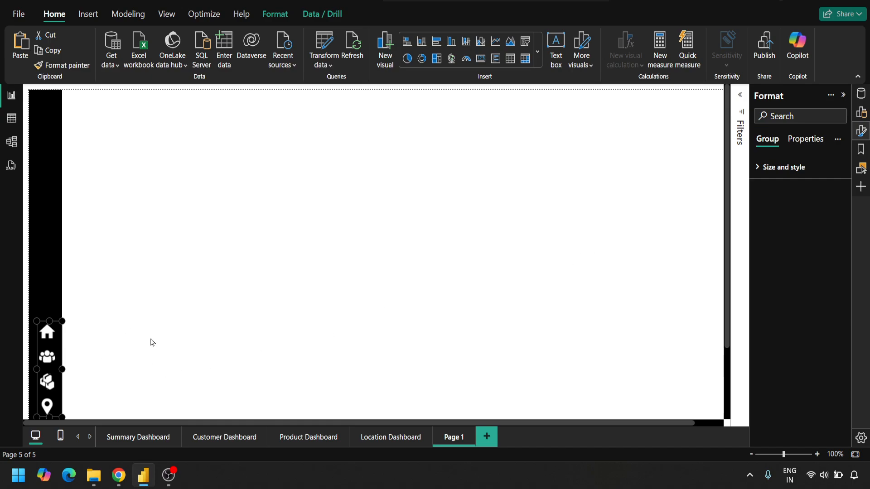
# - Copy the grouped icon buttons from Page 1 onto the Summary Dashboard's black sidebar
pyautogui.click(127, 436)
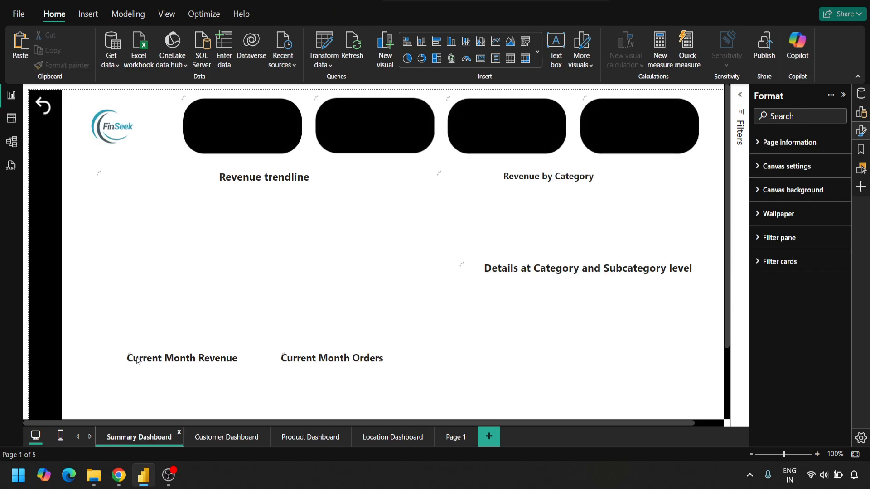
pyautogui.click(59, 349)
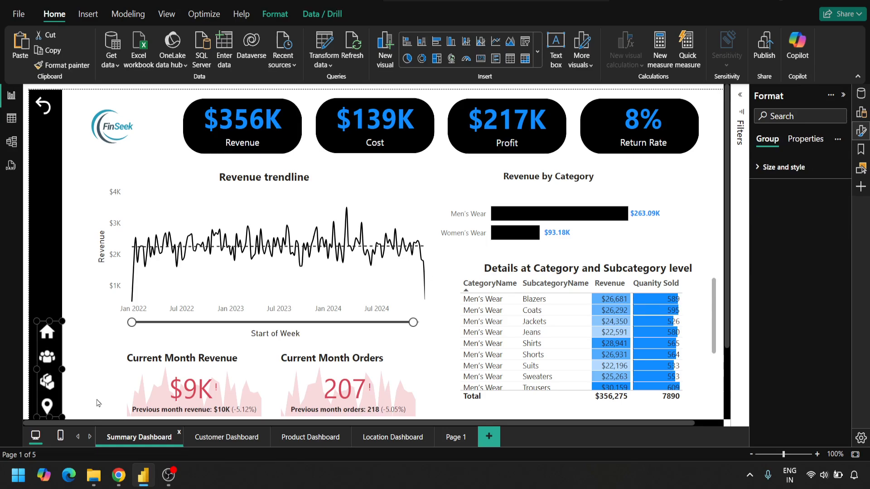
# - Review the layouts of the Customer, Product and Location Dashboard pages, and return to Summary Dashboard
pyautogui.click(219, 438)
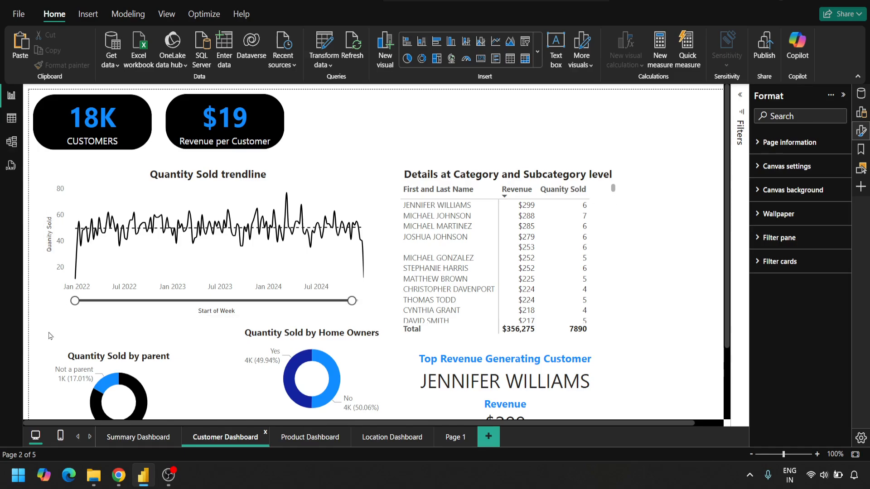
pyautogui.click(295, 444)
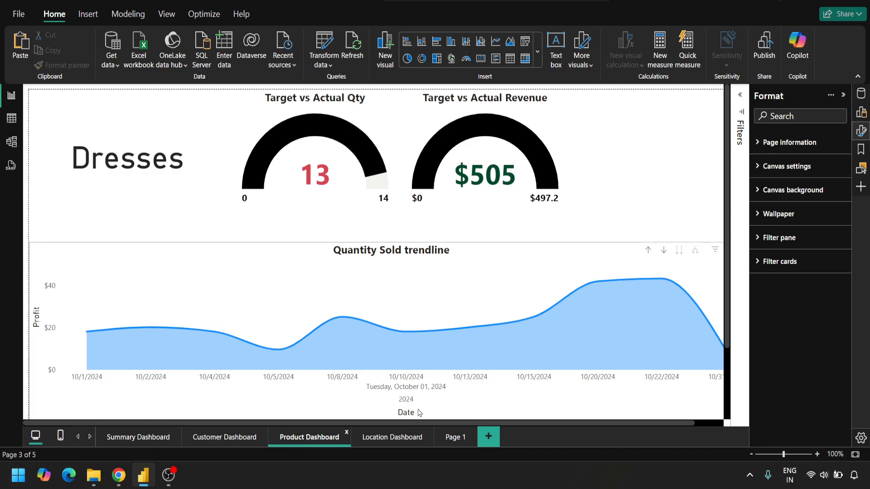
pyautogui.click(395, 438)
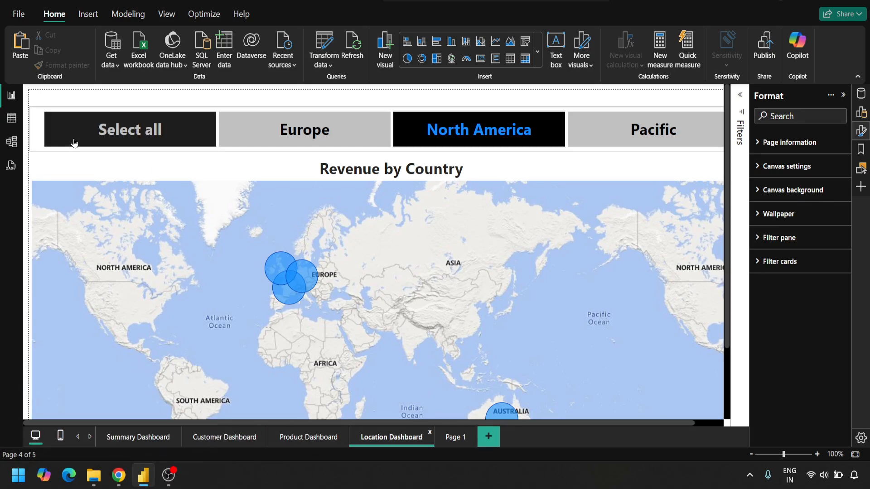
pyautogui.click(123, 438)
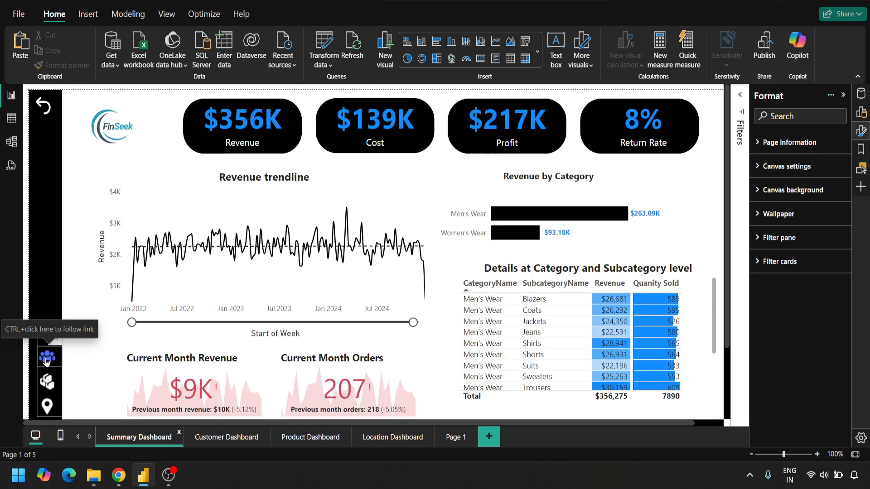
# - Test the location pin button's page link in the Summary Dashboard sidebar, and go back to Page 1
pyautogui.click(47, 407)
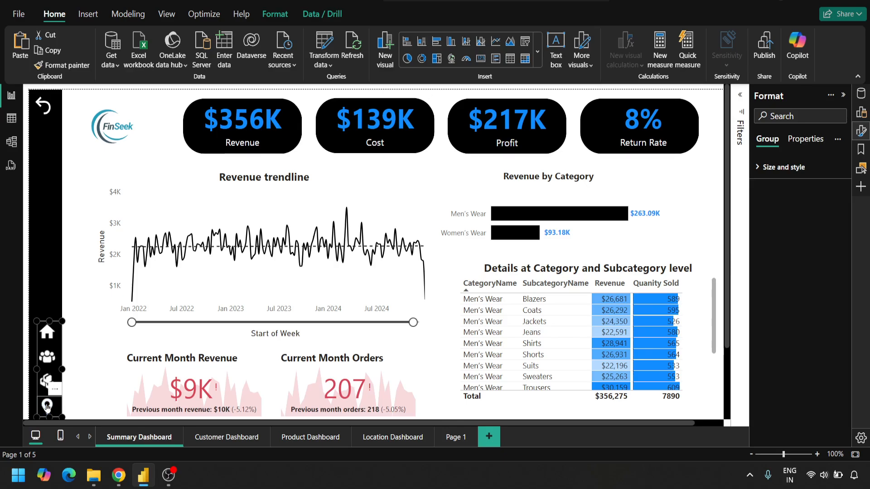
pyautogui.keyDown('ctrl'); pyautogui.click(47, 406); pyautogui.keyUp('ctrl')
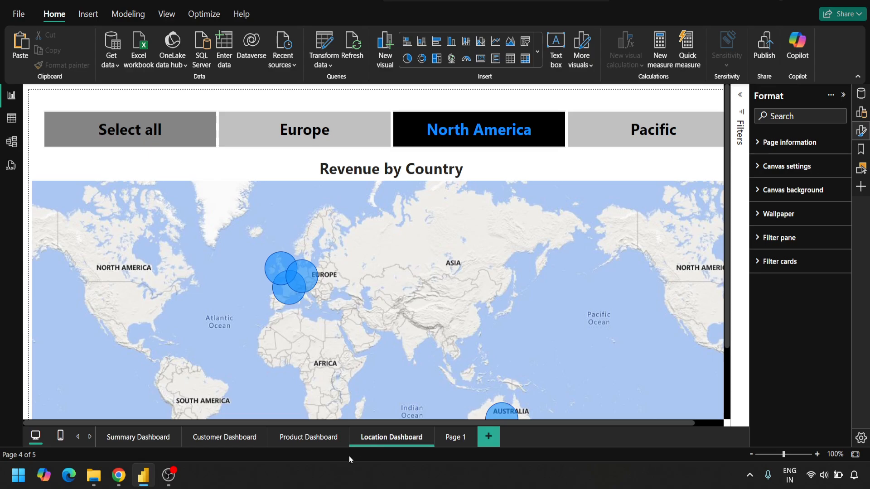
pyautogui.click(457, 439)
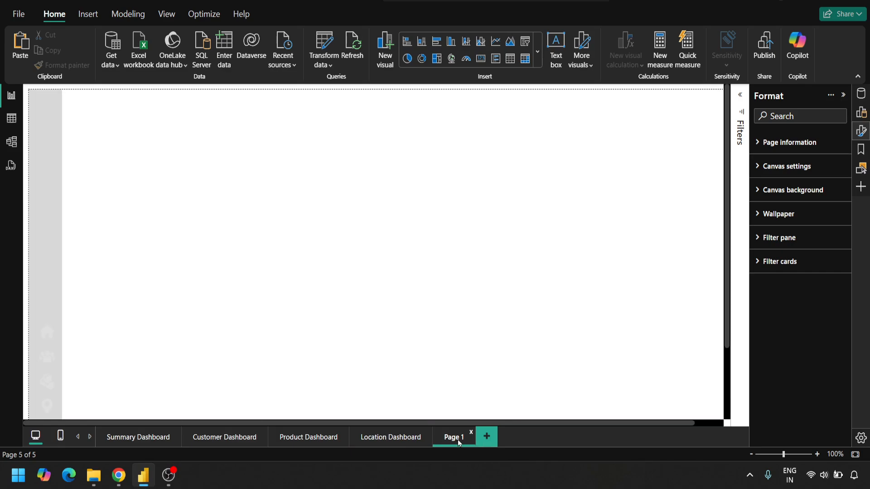